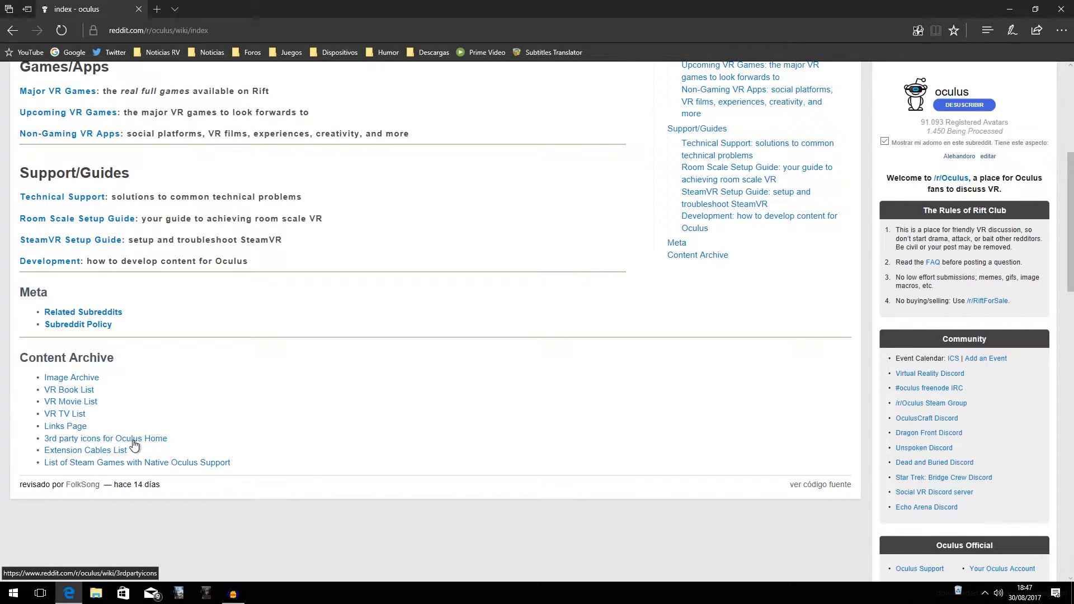
- Open the wiki's page of 3rd party icons for Oculus Home and follow the Pavlov link in the list
click(113, 443)
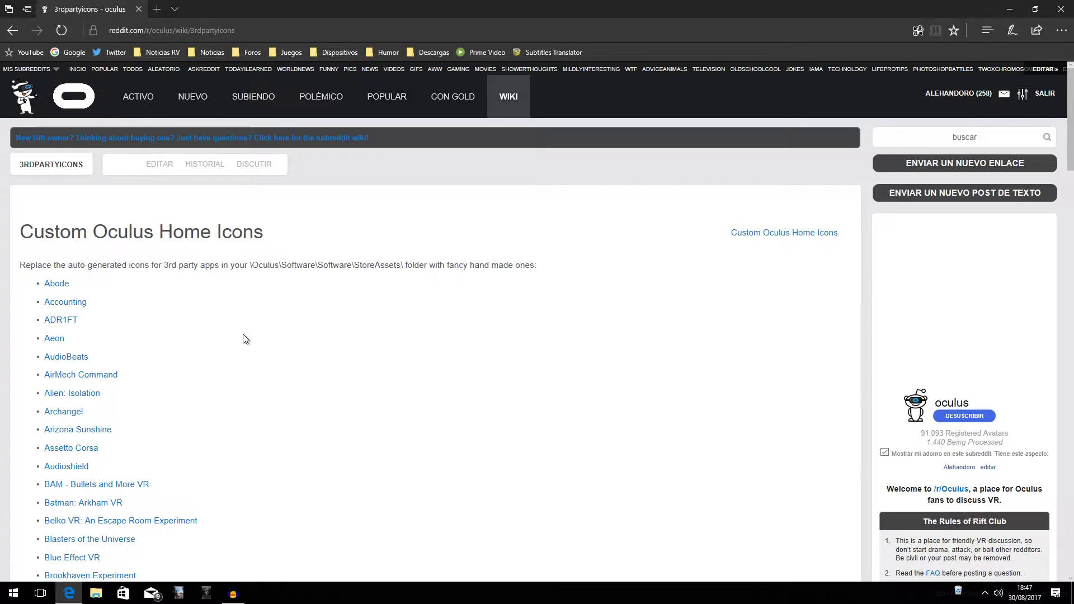
scroll(243, 339, down, 6)
scroll(242, 339, down, 12)
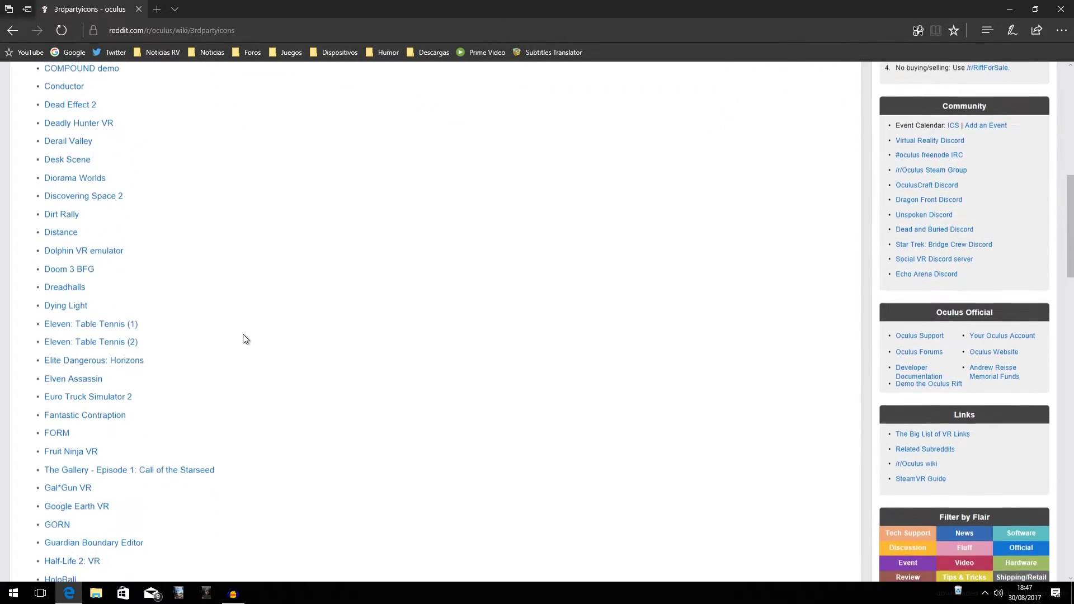
scroll(243, 339, down, 4)
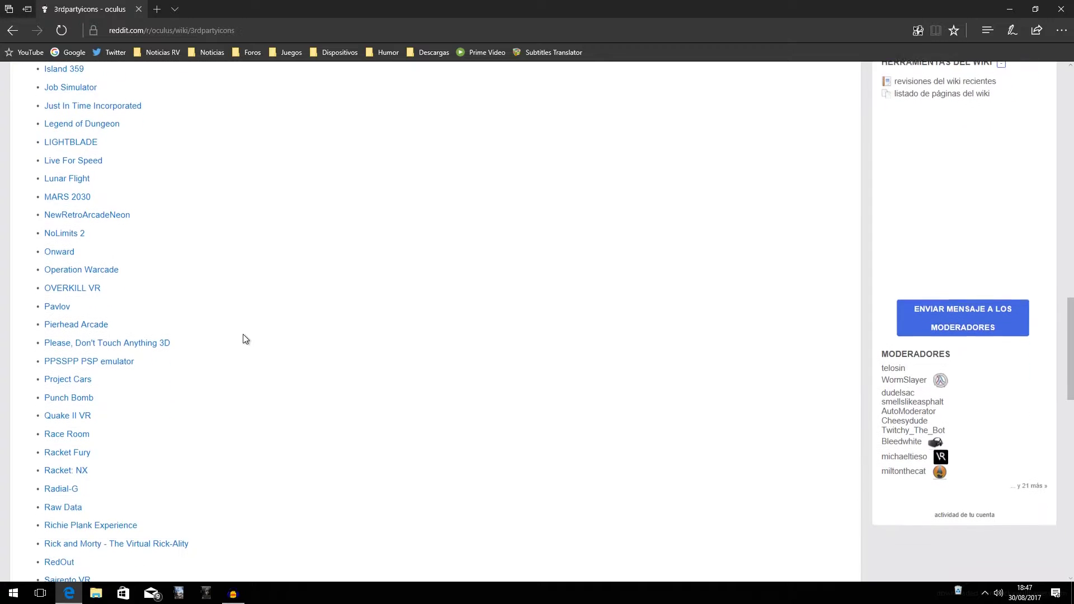
scroll(243, 338, down, 4)
scroll(306, 425, up, 15)
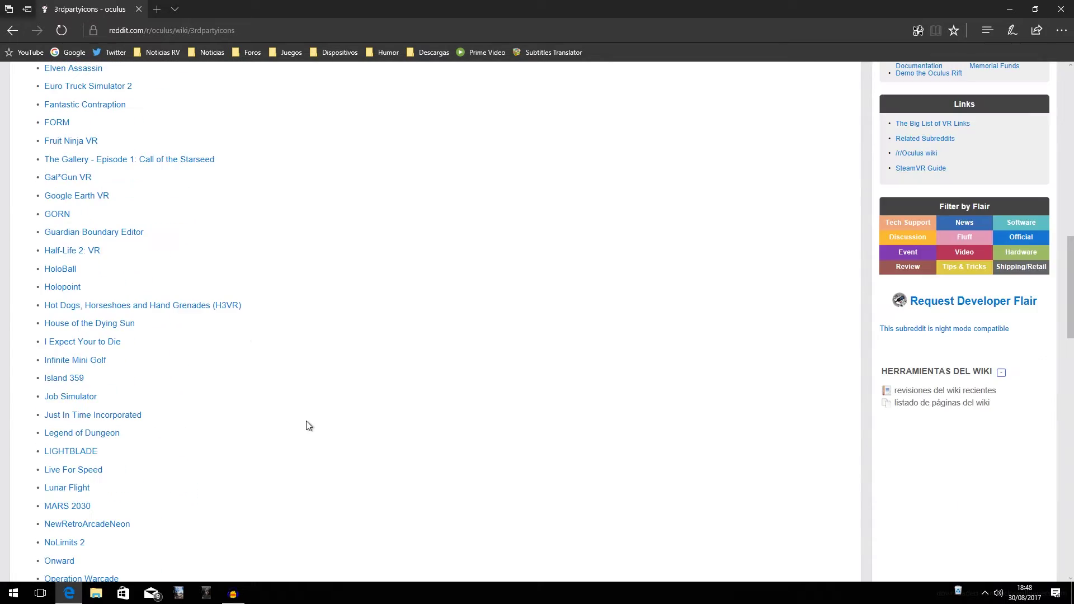
scroll(307, 425, up, 1)
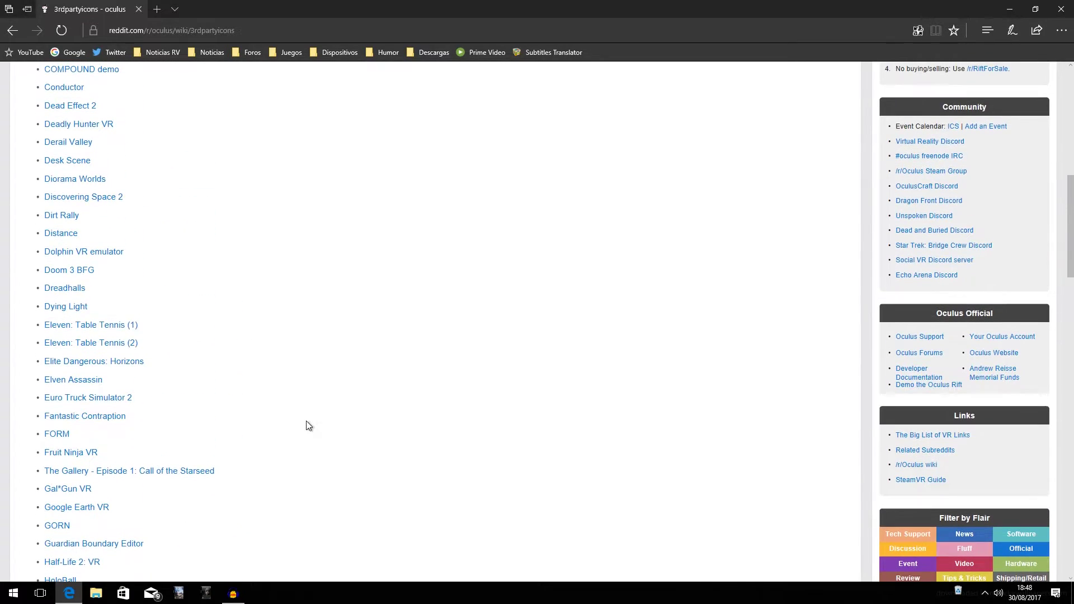
scroll(307, 425, up, 2)
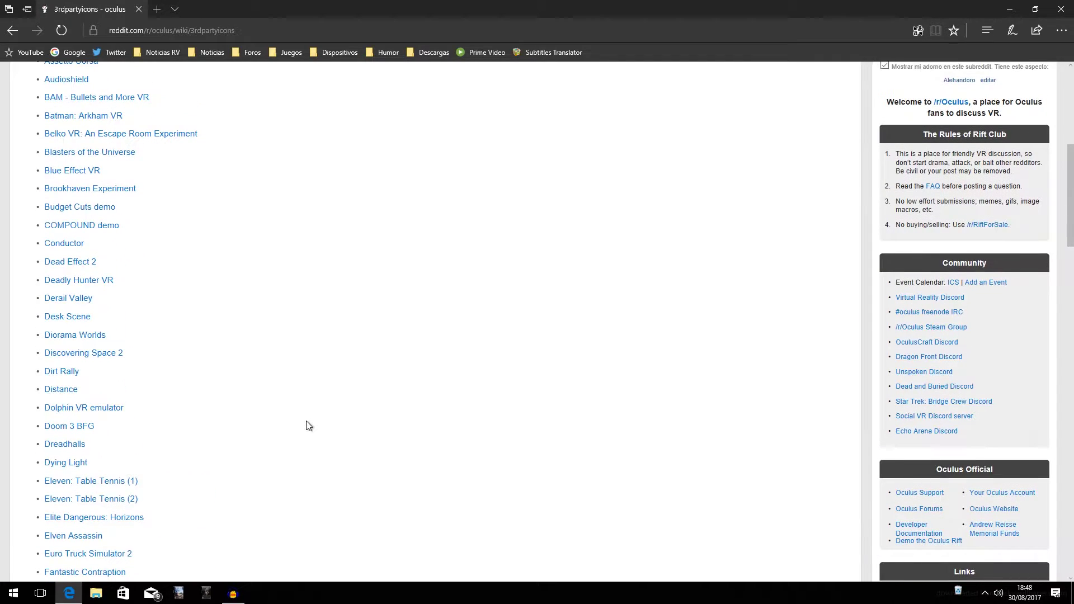
scroll(306, 425, down, 9)
click(59, 462)
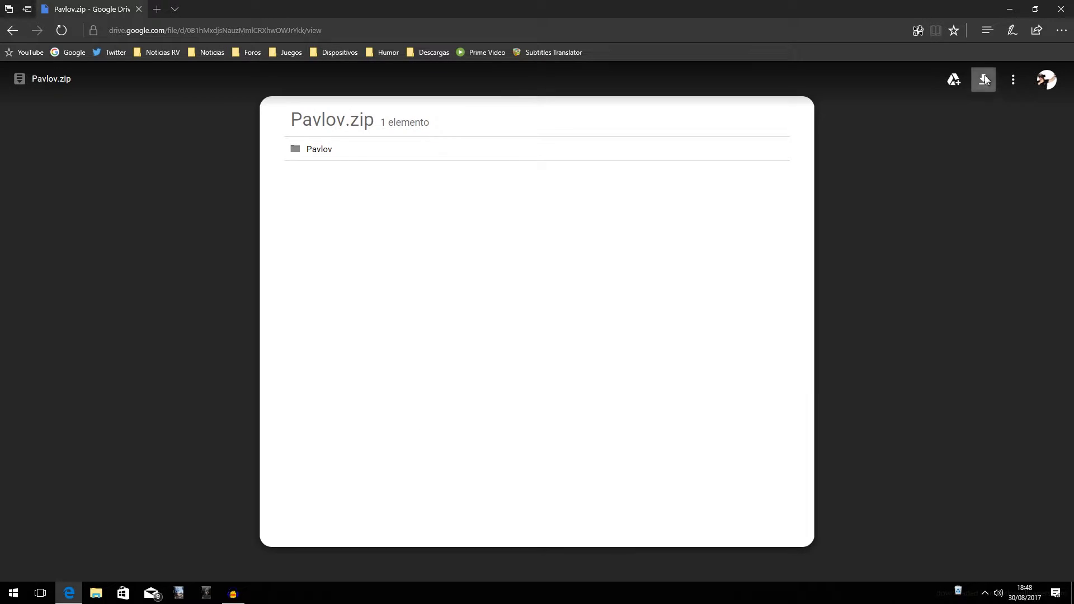
- Download Pavlov.zip to the Escritorio folder under its existing name and close the browser
click(986, 79)
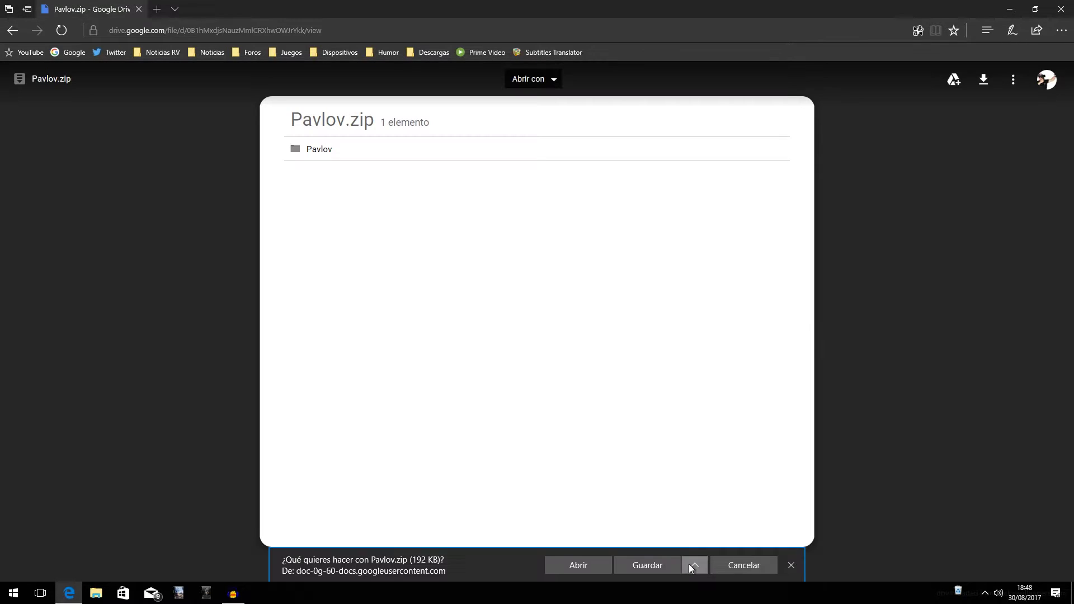
click(695, 566)
click(648, 550)
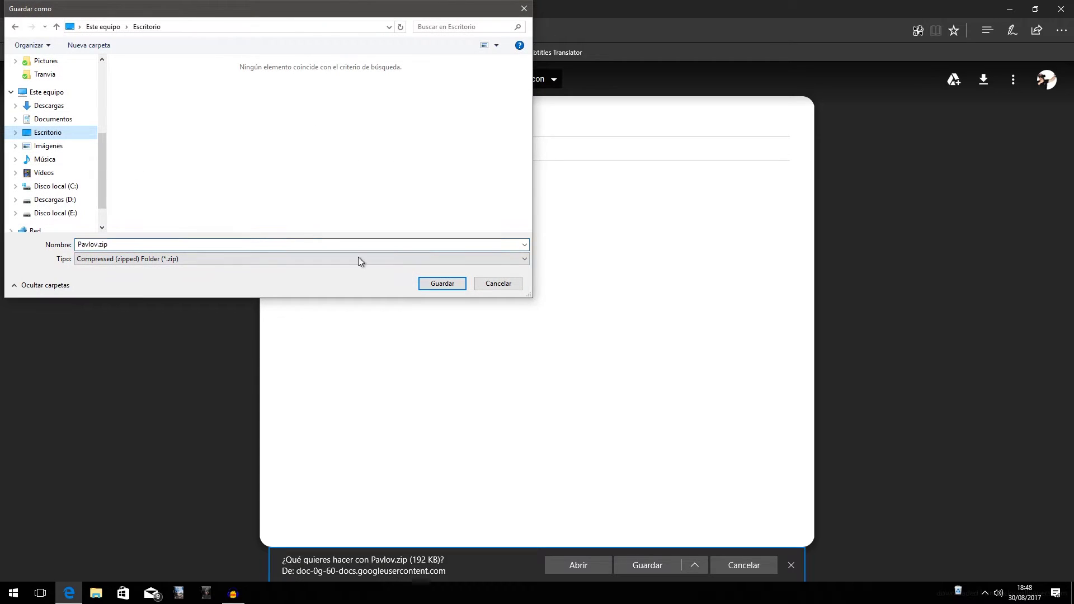
click(442, 283)
click(1066, 16)
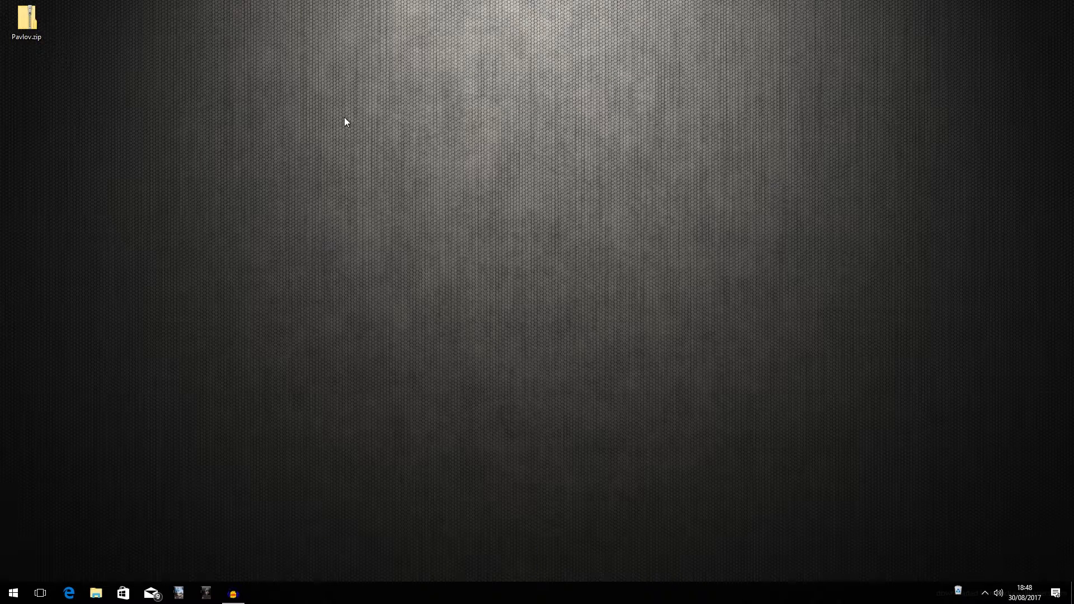
- Extract Pavlov.zip on the desktop into its own Pavlov folder with 7-Zip
drag(99, 72, 25, 25)
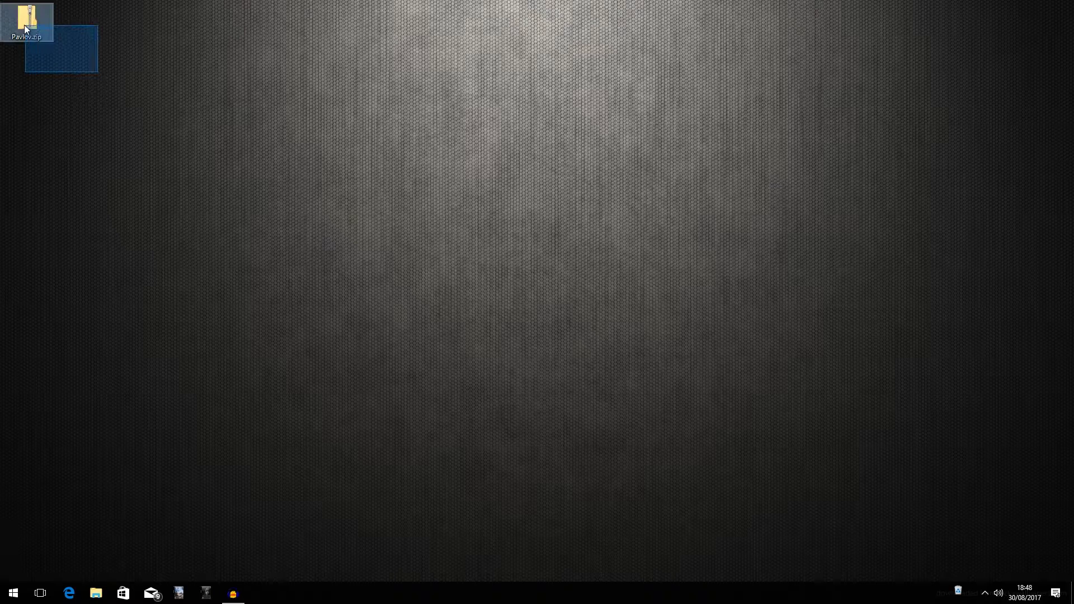
click(163, 247)
right_click(35, 20)
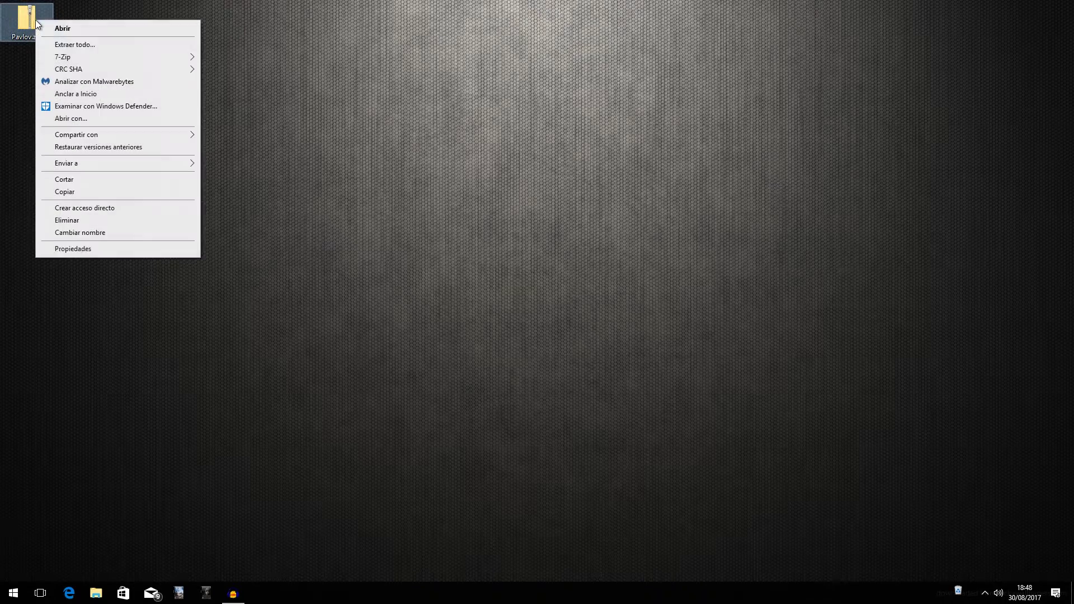
mouse_move(69, 57)
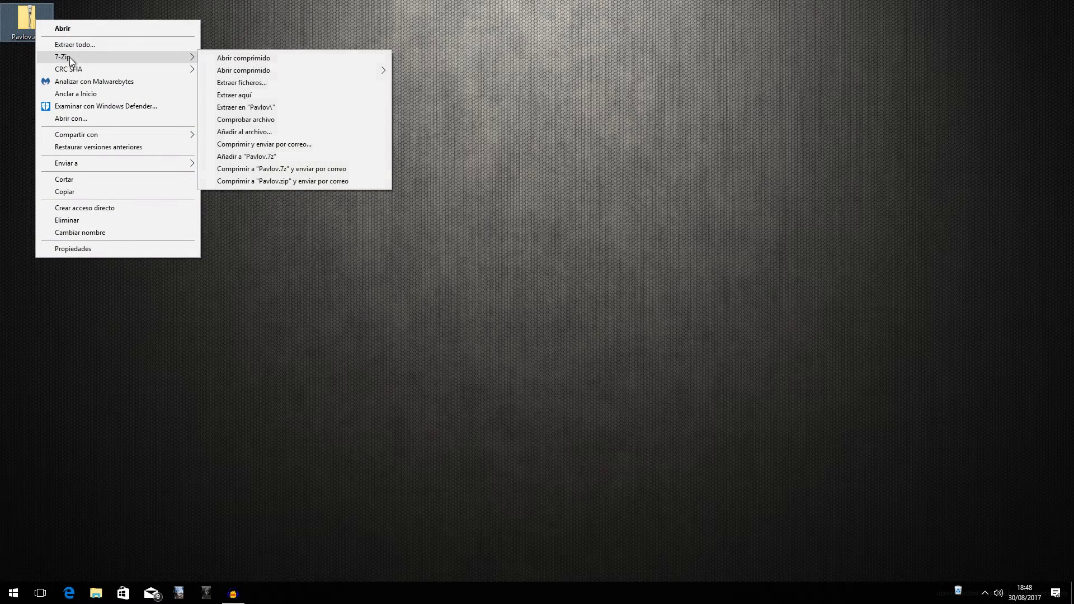
click(261, 108)
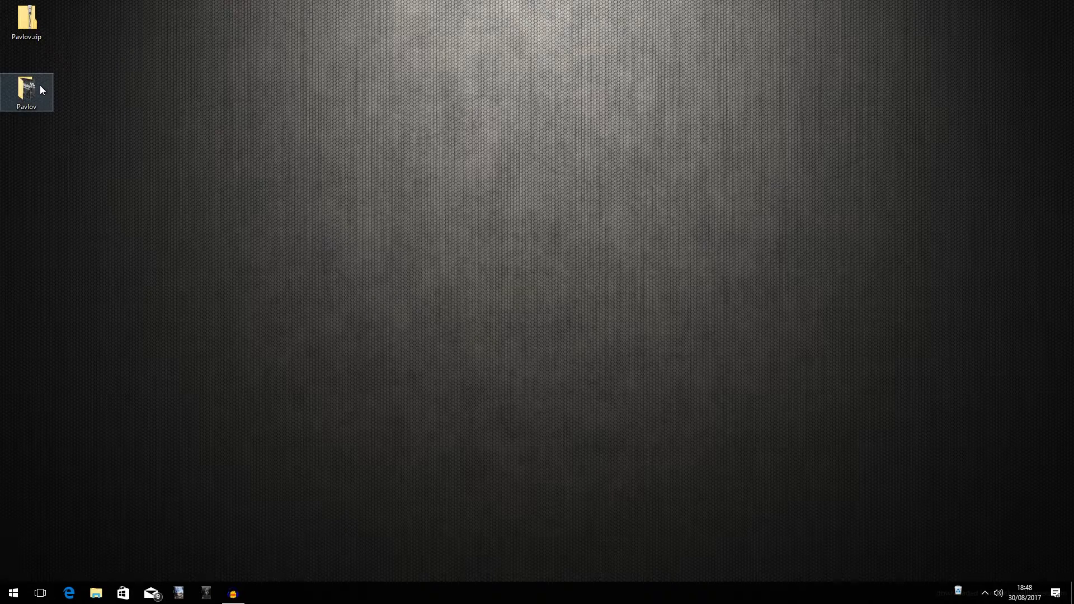
- Examine the icon images inside the extracted Pavlov folder on the desktop and close its window
double_click(40, 87)
click(364, 151)
key(Right)
key(Right)
key(Right)
key(Right)
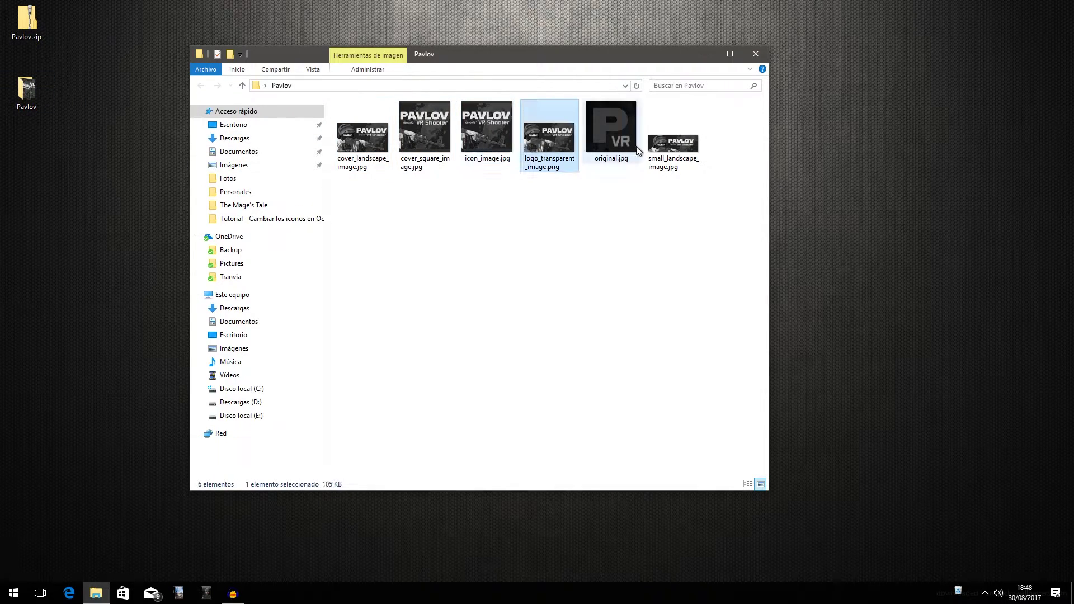
key(Left)
key(Left)
key(Left)
key(Left)
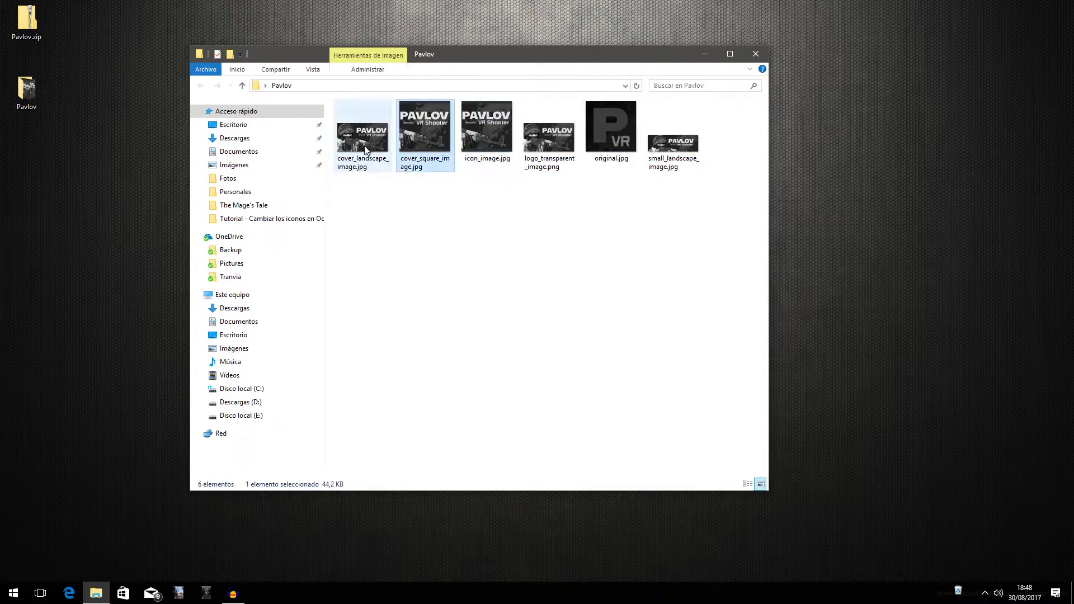
click(427, 262)
click(755, 54)
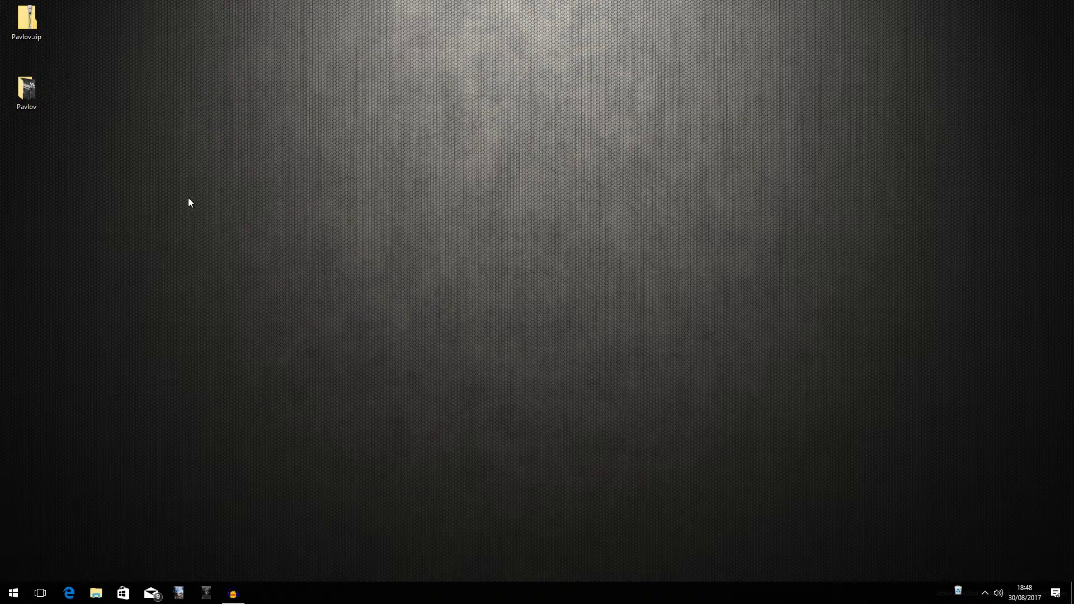
- Open the StoreAssets folder at Juegos\Oculus\Software on Disco local (E:) in the file explorer
click(96, 593)
click(238, 420)
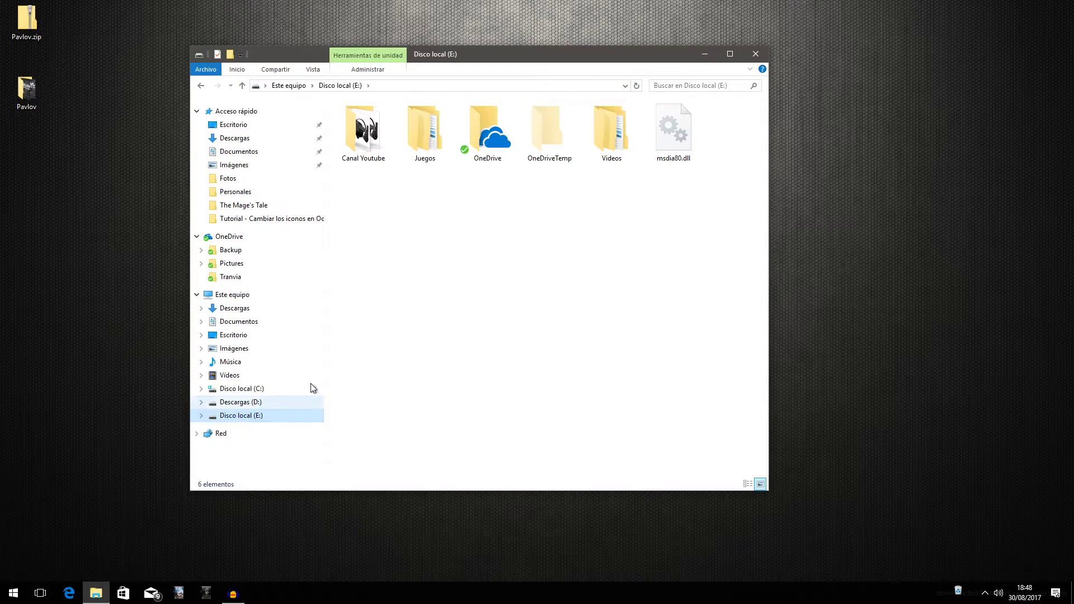
double_click(437, 132)
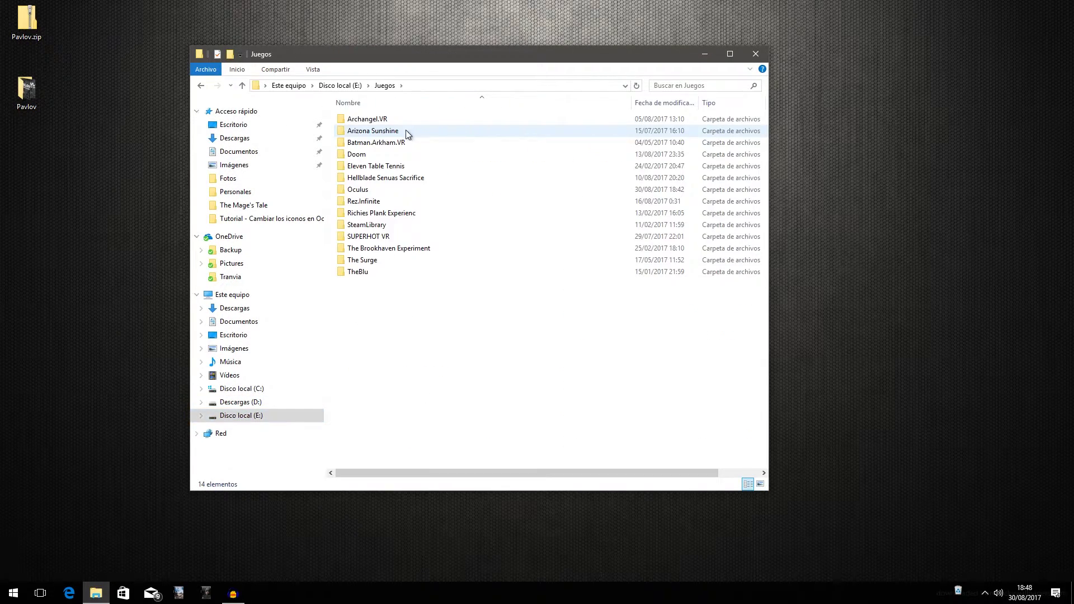
double_click(370, 191)
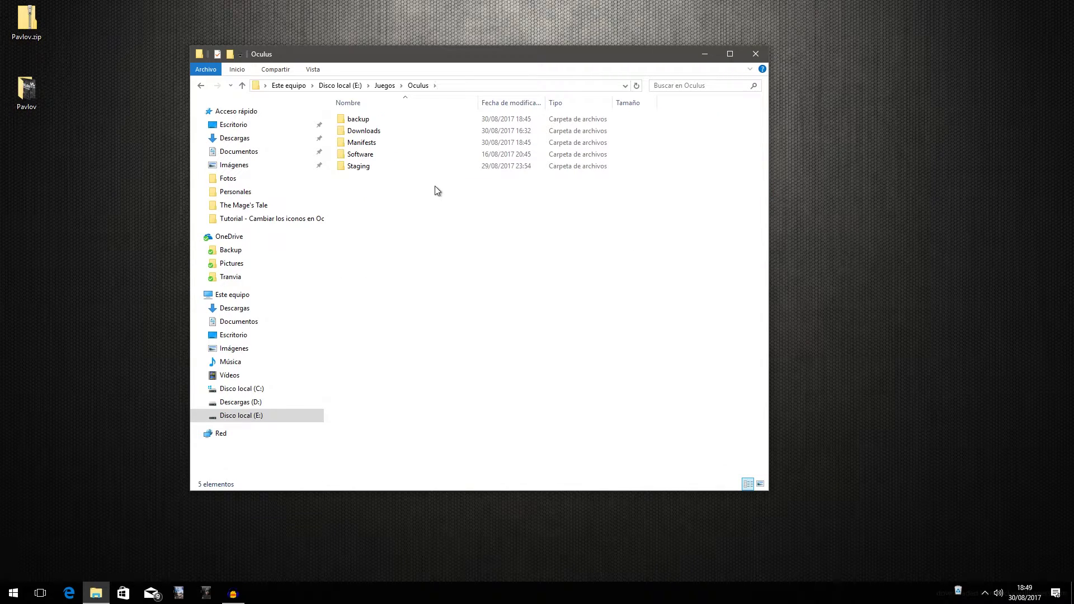
double_click(359, 157)
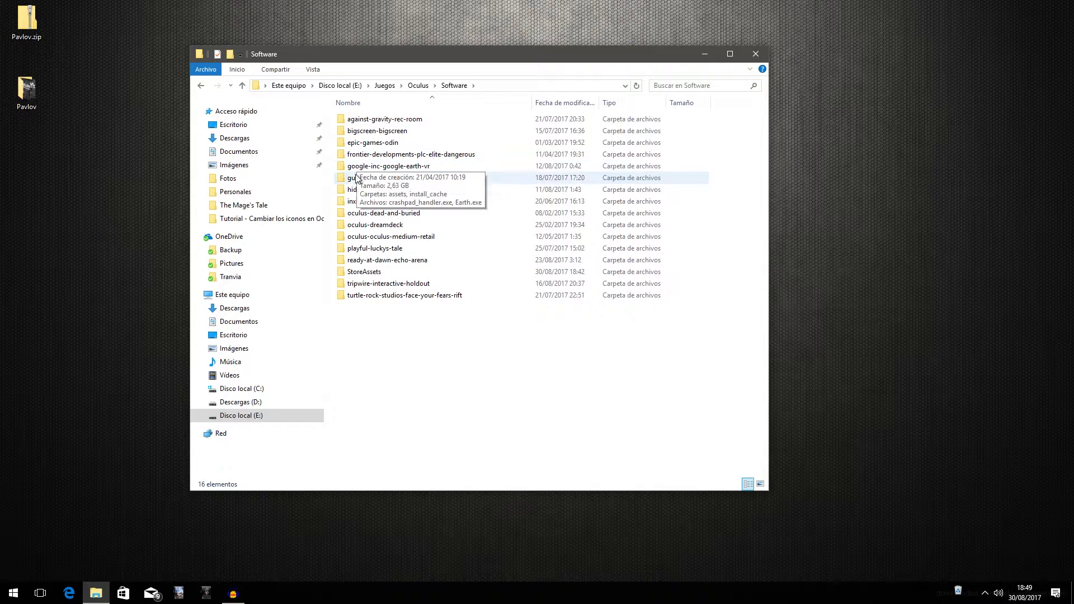
click(363, 273)
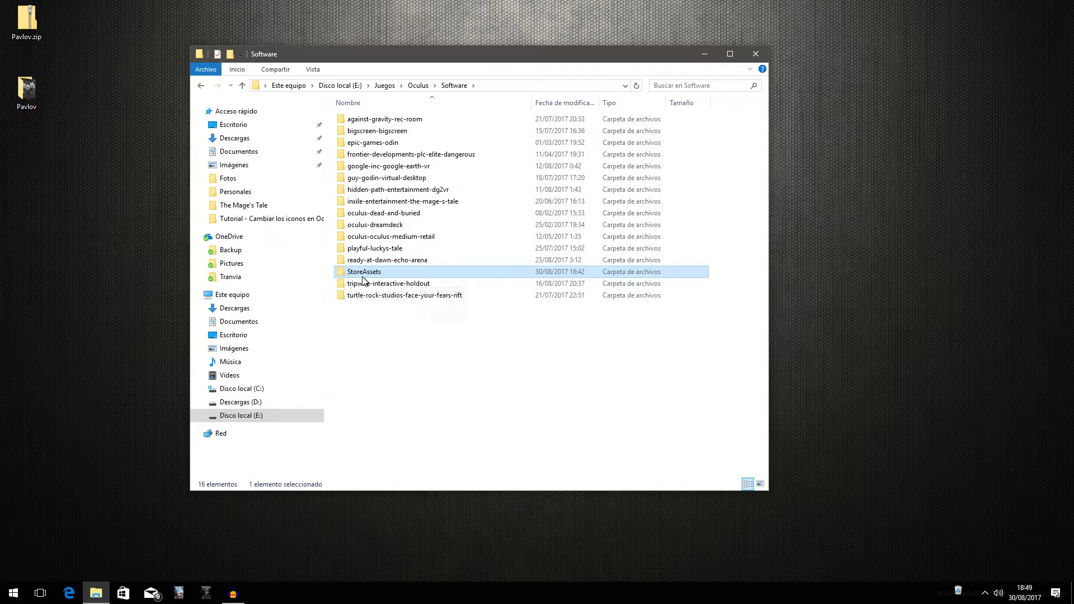
double_click(371, 273)
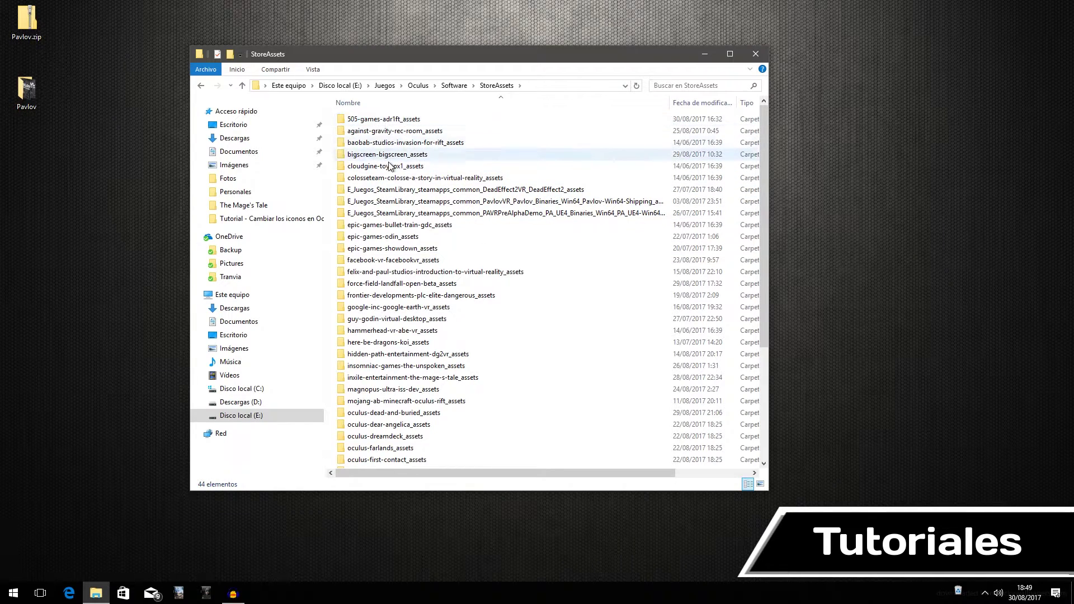
- Look through the SteamLibrary asset folders in StoreAssets and open the one for PavlovVR
scroll(423, 226, down, 5)
scroll(419, 227, up, 5)
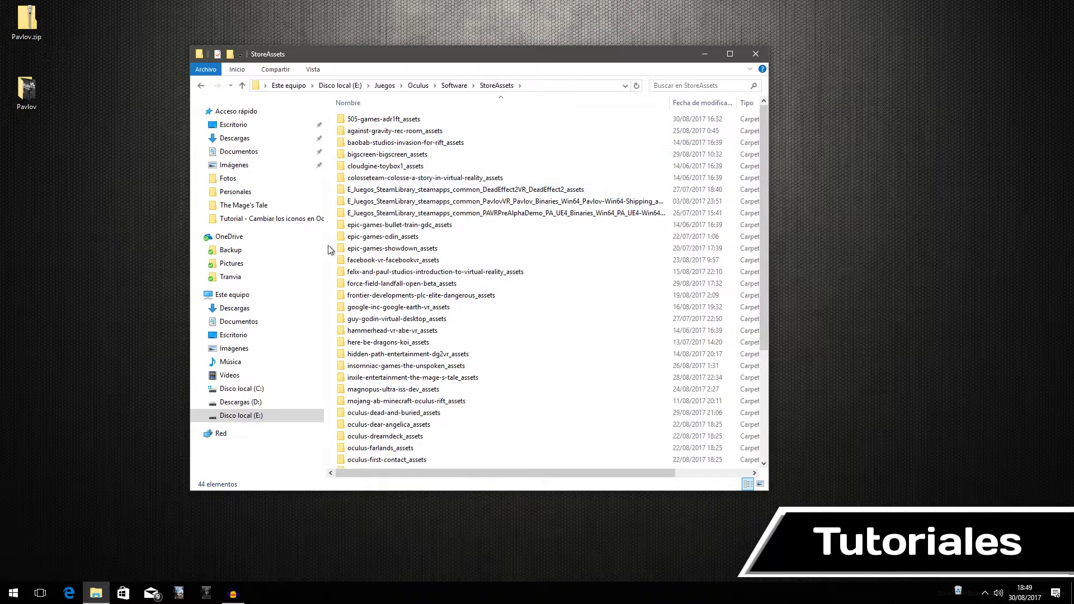
click(380, 190)
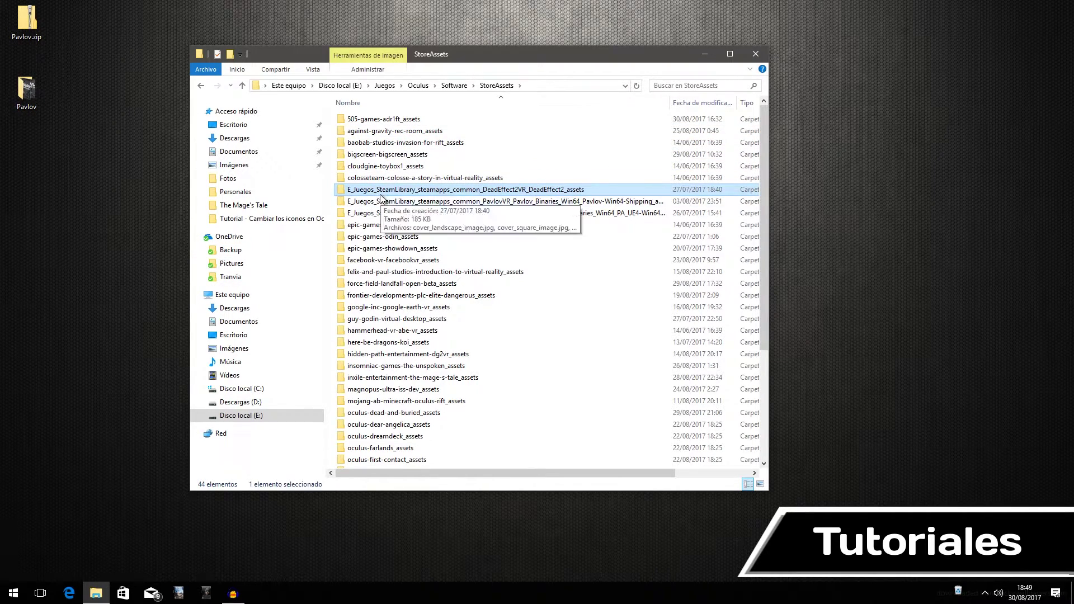
click(381, 190)
drag(376, 190, 413, 190)
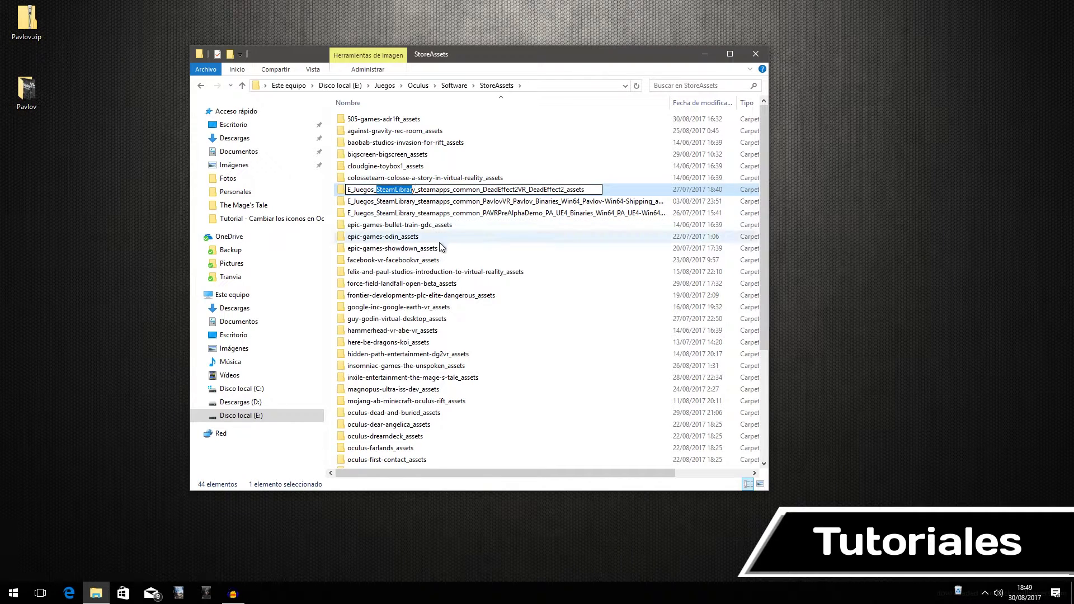
click(462, 214)
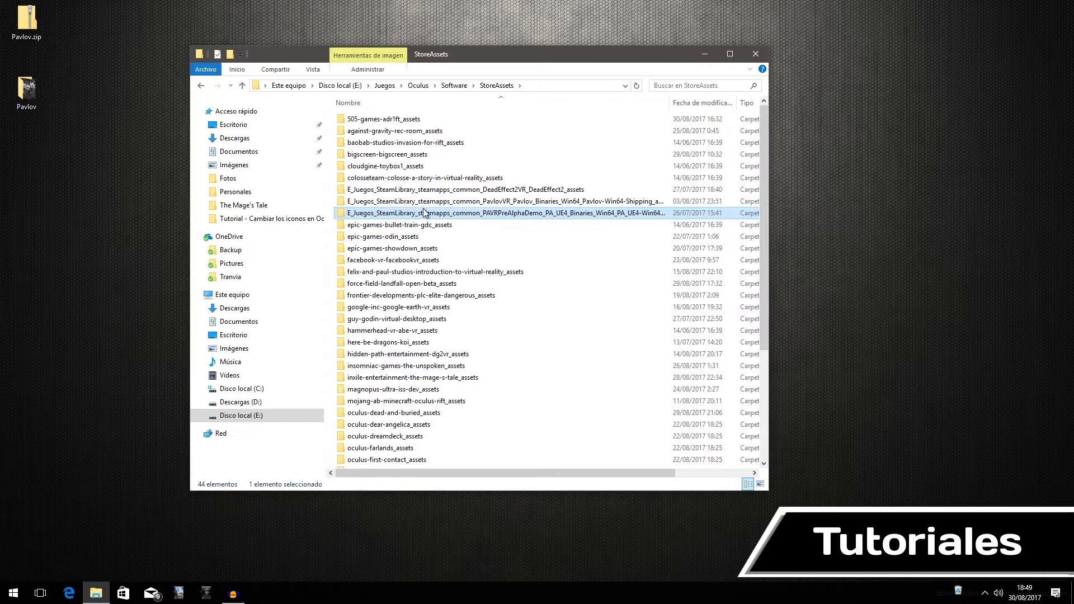
double_click(514, 201)
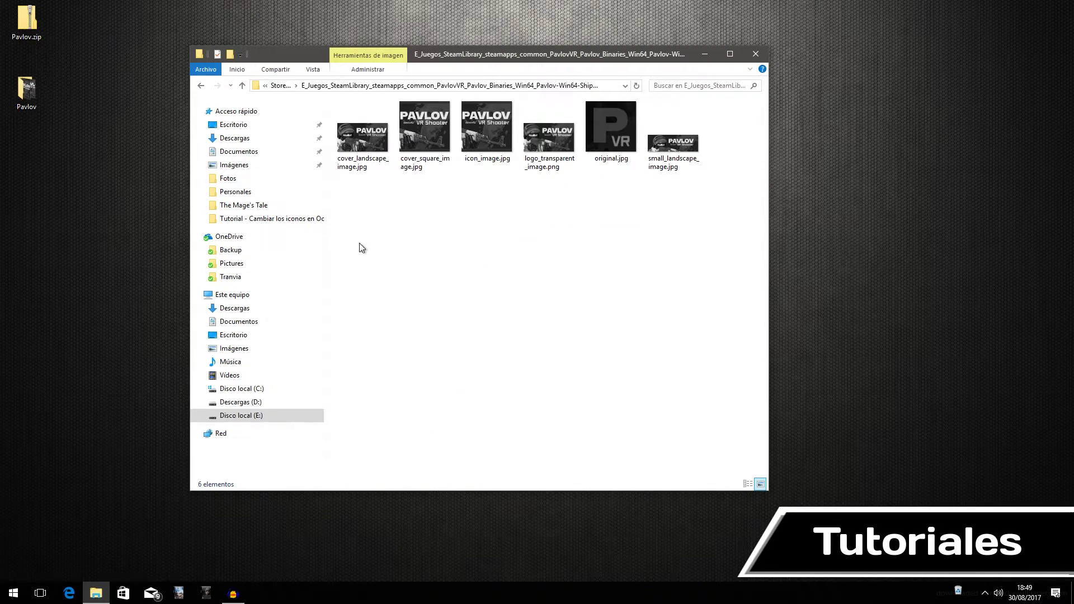
- Copy all six images from the desktop Pavlov folder into the PavlovVR assets folder, replacing the existing files
double_click(24, 92)
drag(694, 241, 349, 115)
right_click(363, 147)
click(415, 365)
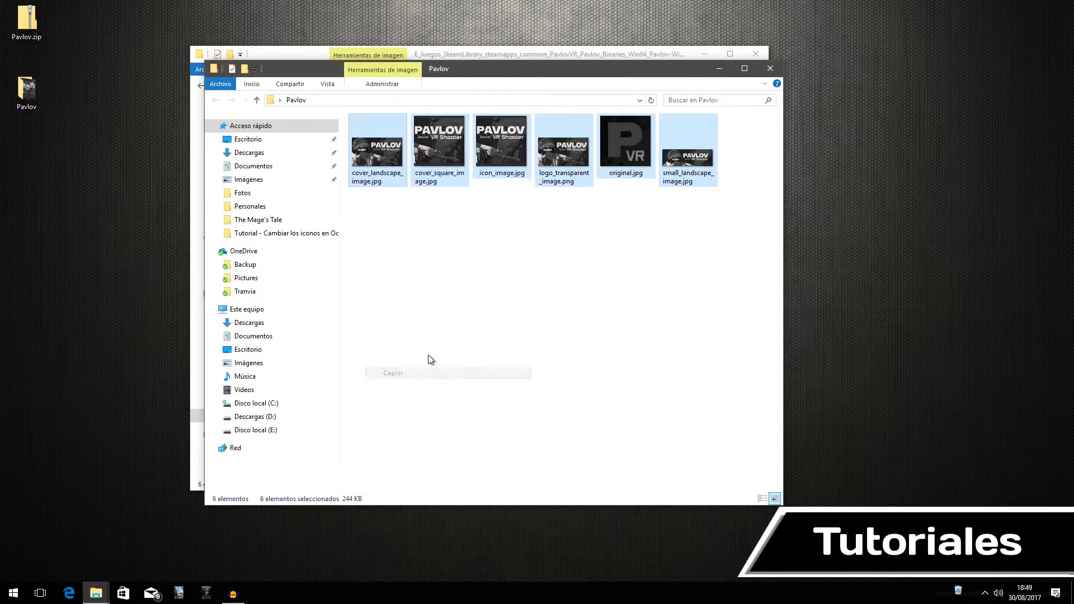
click(720, 68)
right_click(436, 219)
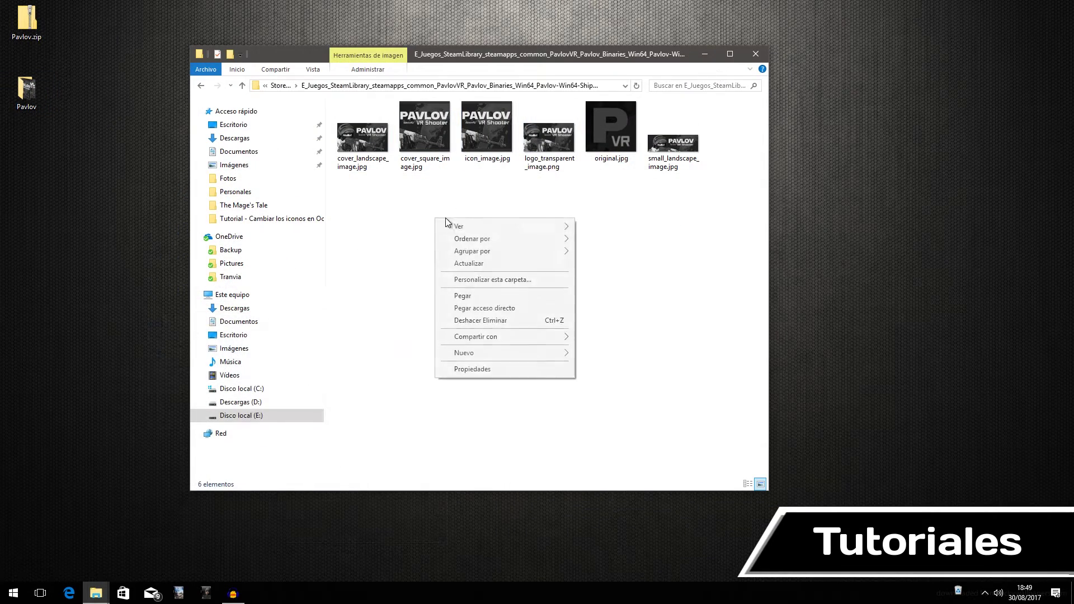
click(480, 297)
click(498, 214)
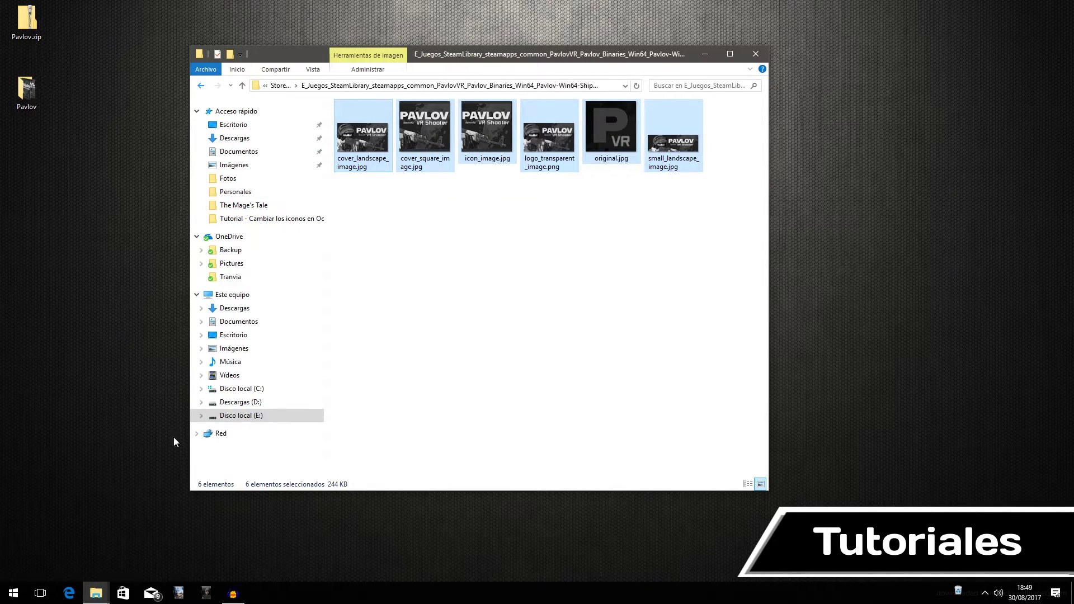
- Close the desktop Pavlov folder window and the PavlovVR assets folder window
click(96, 593)
click(174, 508)
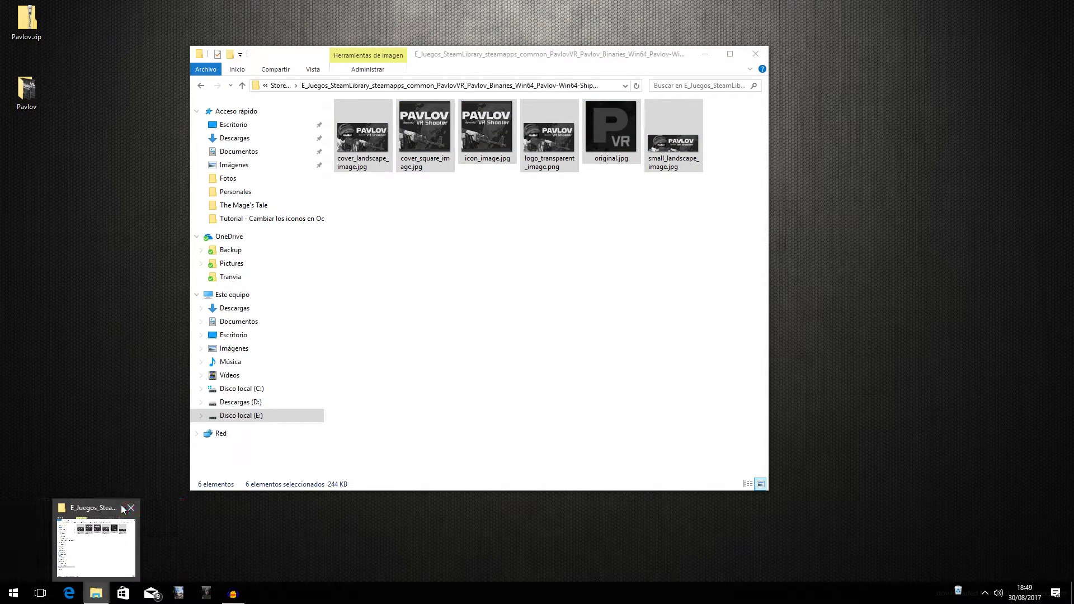
click(131, 509)
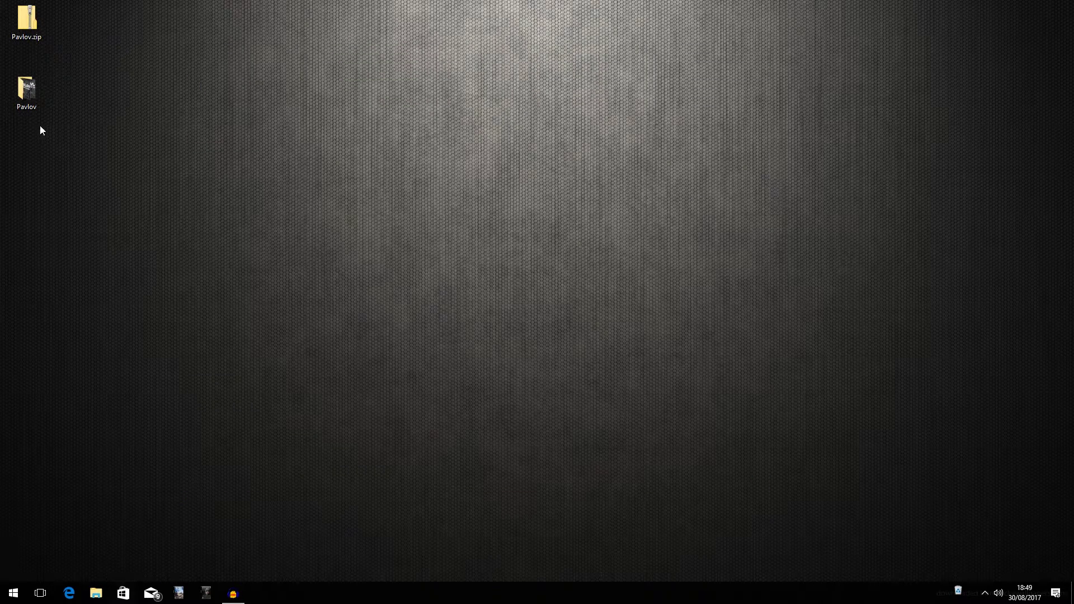
- Open the Manifests folder at Juegos\Oculus on Disco local (E:) in a new file explorer window
click(95, 593)
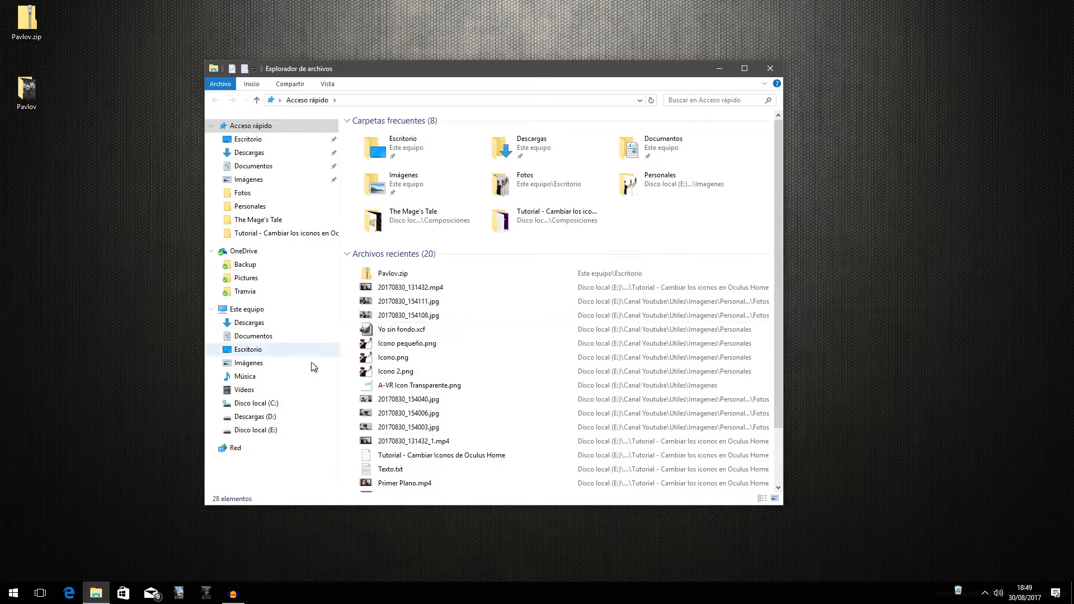
click(271, 432)
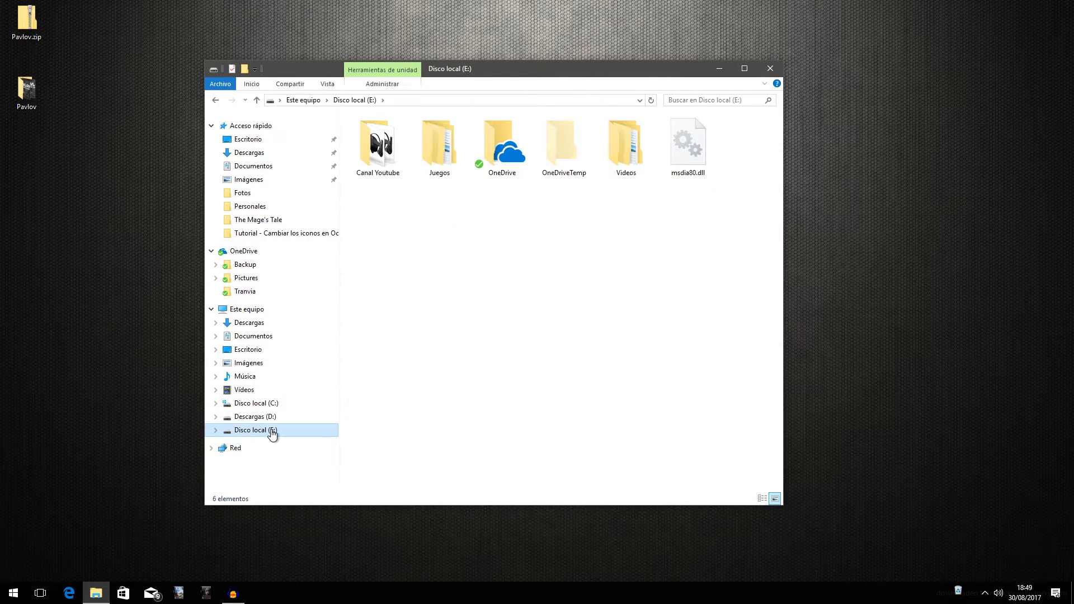
double_click(448, 154)
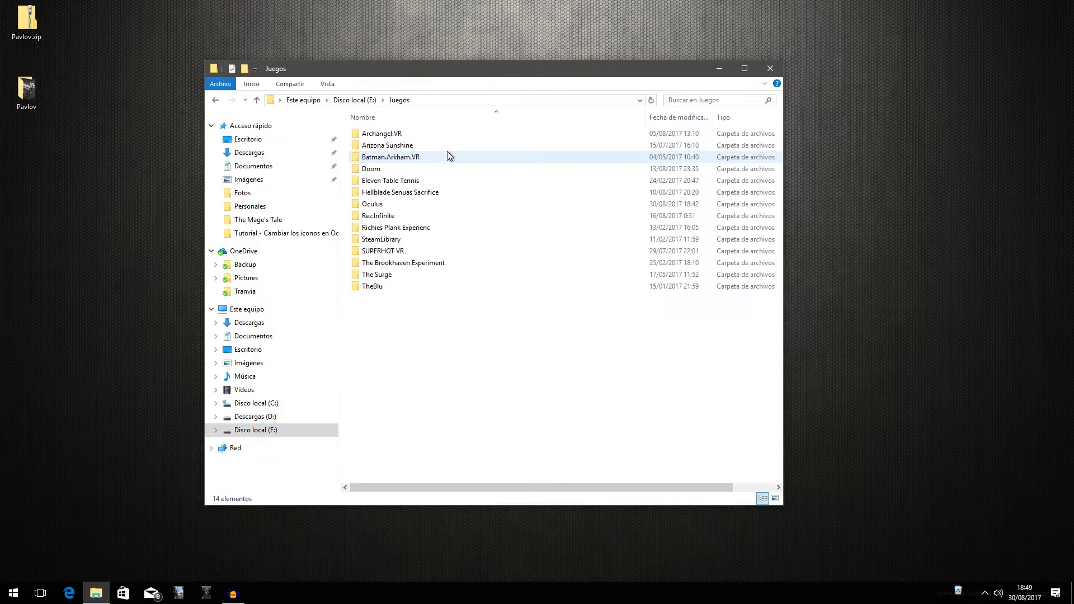
double_click(398, 206)
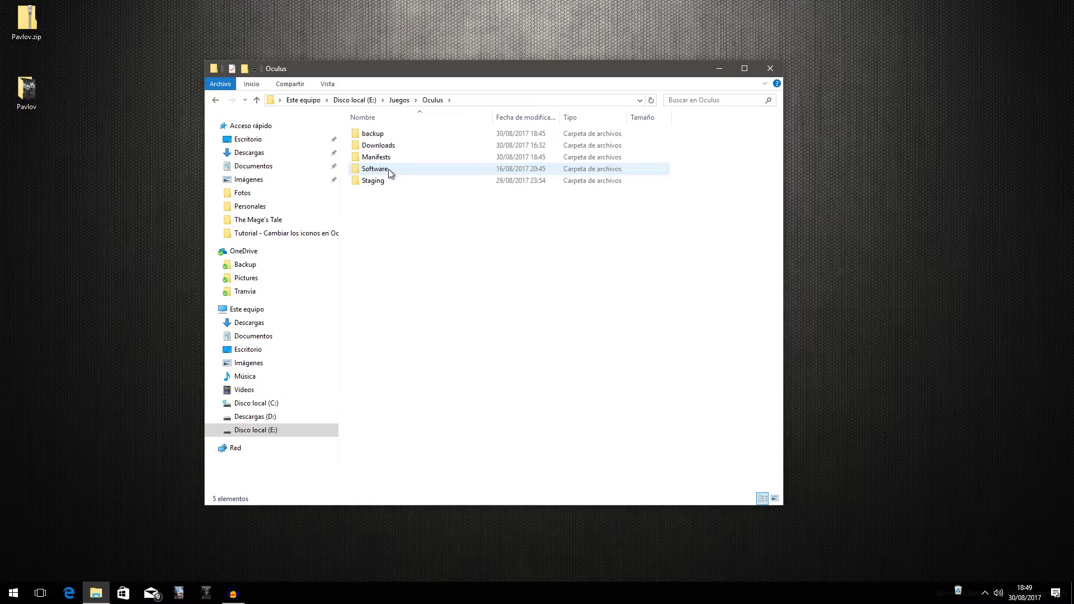
drag(402, 74, 414, 70)
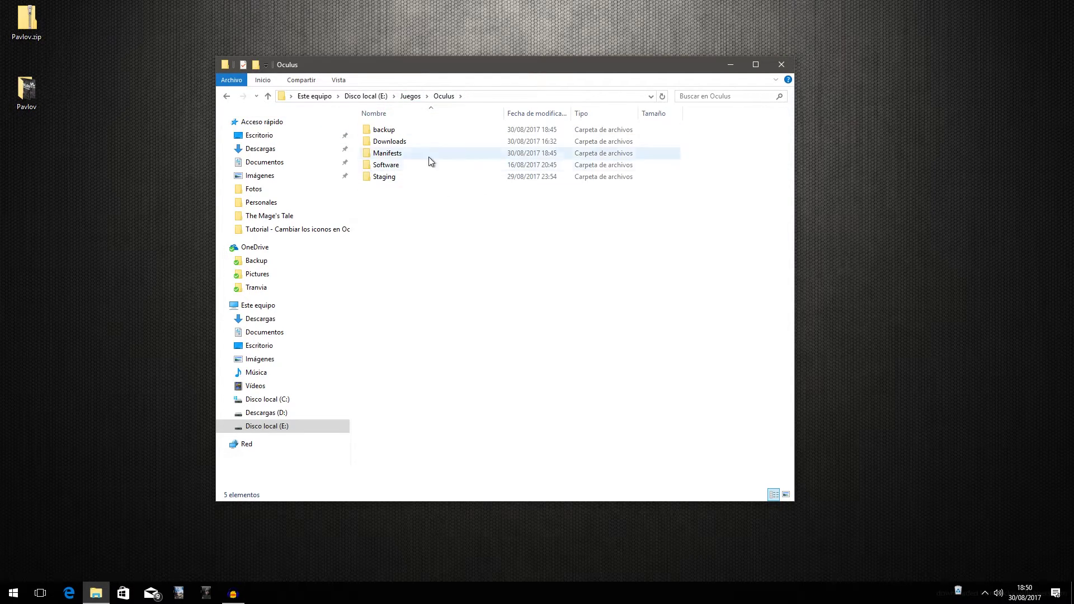
click(392, 157)
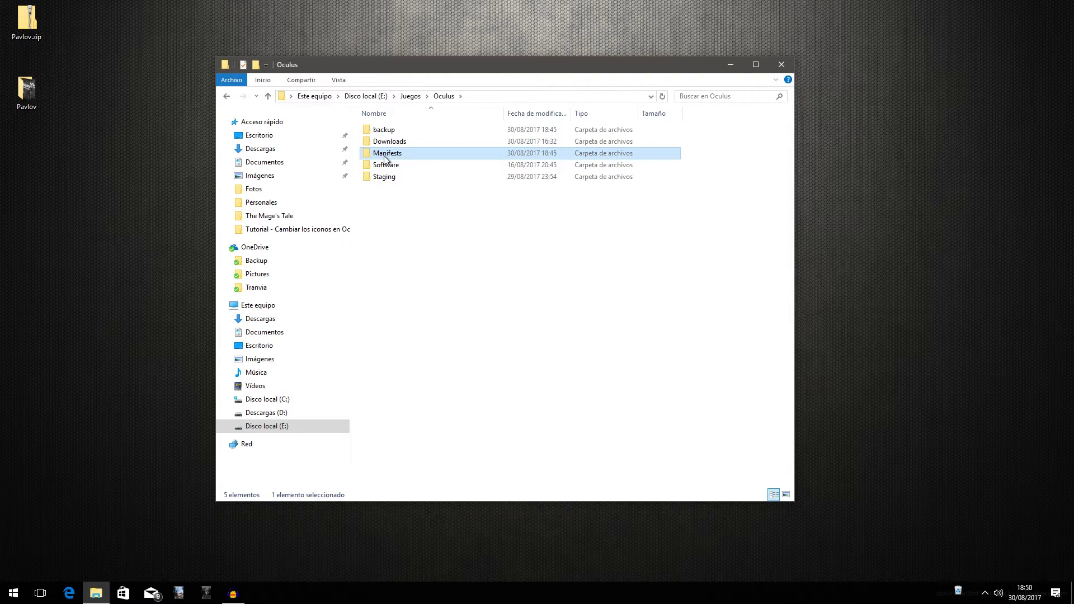
double_click(390, 154)
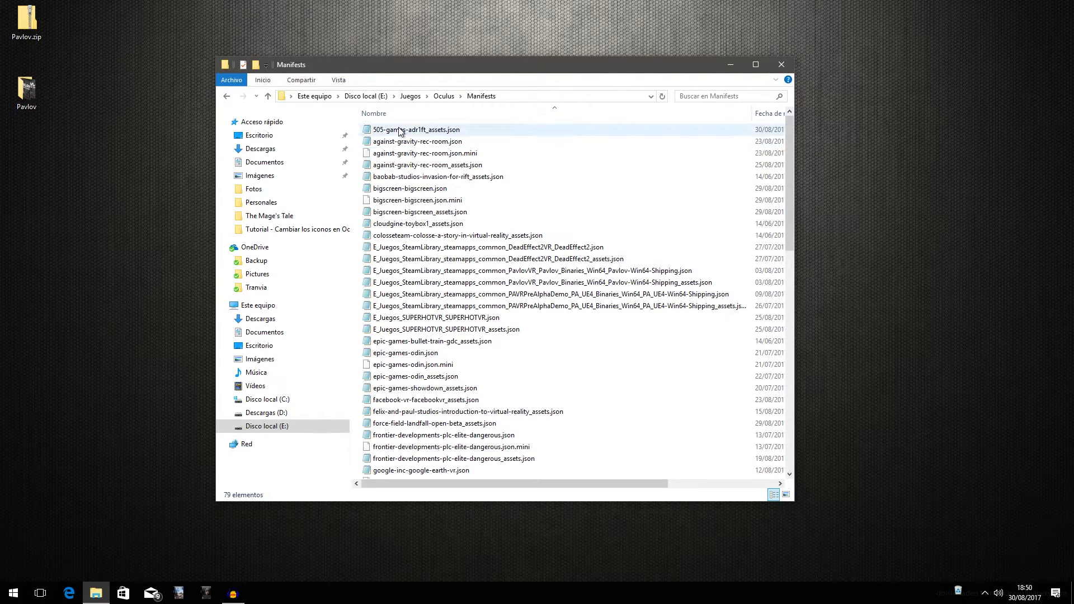
click(492, 179)
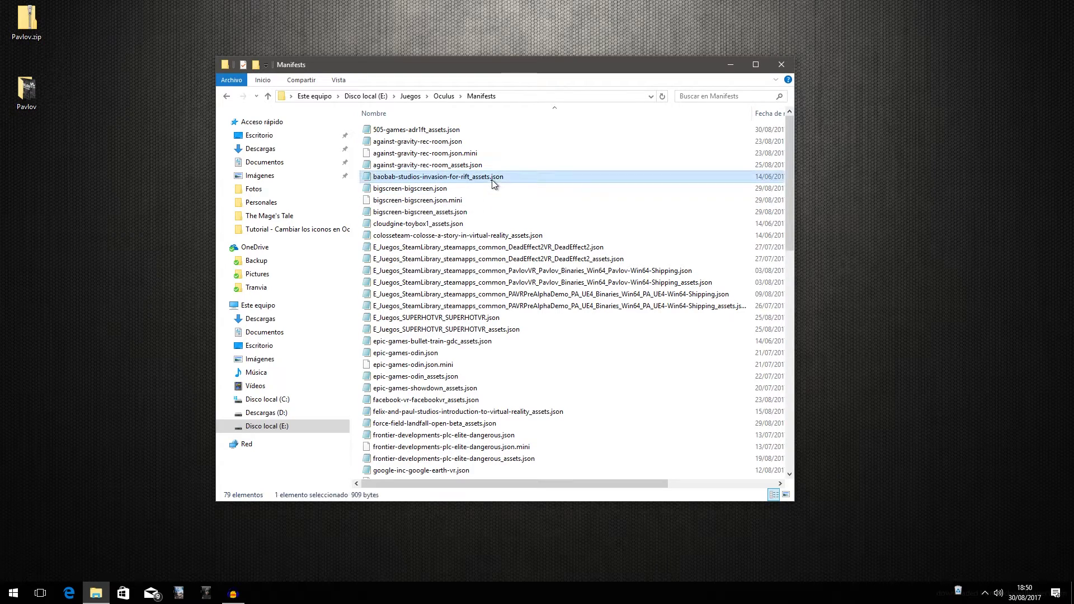
click(491, 178)
drag(507, 177, 492, 177)
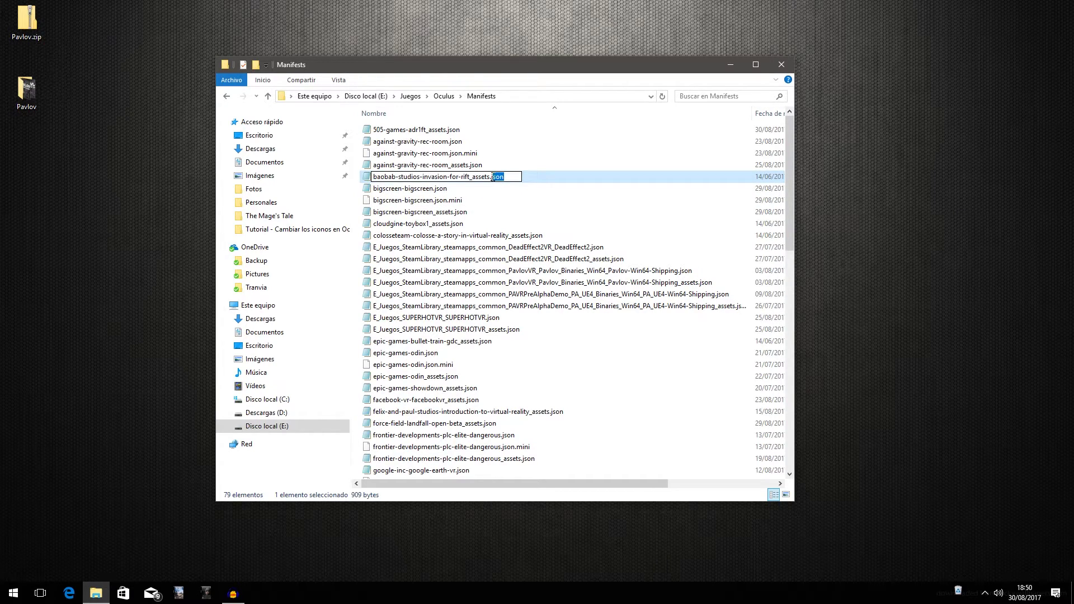
- Open the PavlovVR manifest ending in Pavlov-Win64-Shipping.json, not the _assets one, with Bloc de notas
click(578, 273)
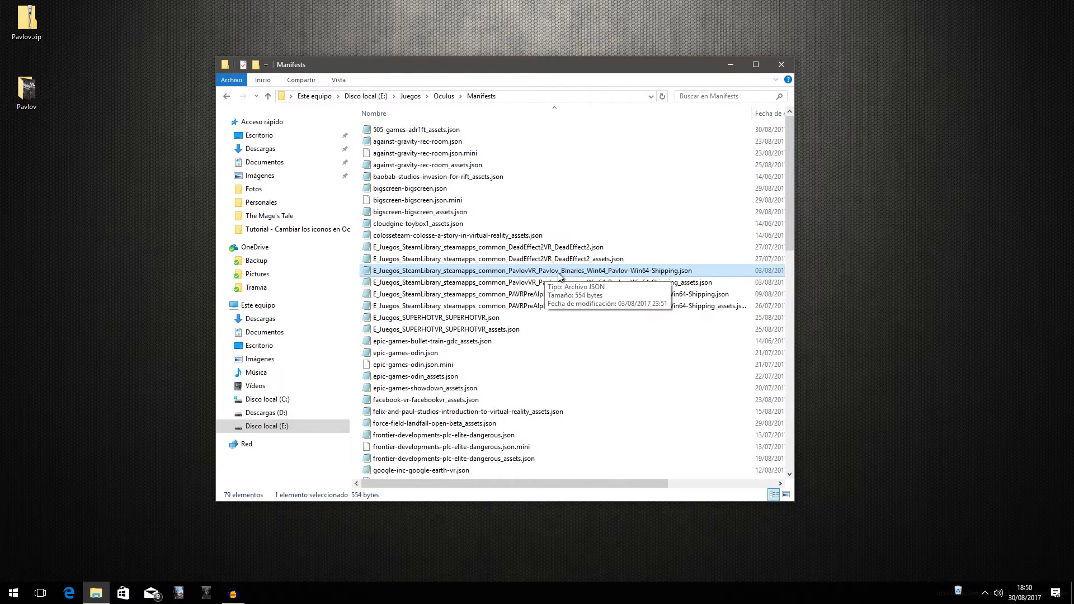
click(688, 285)
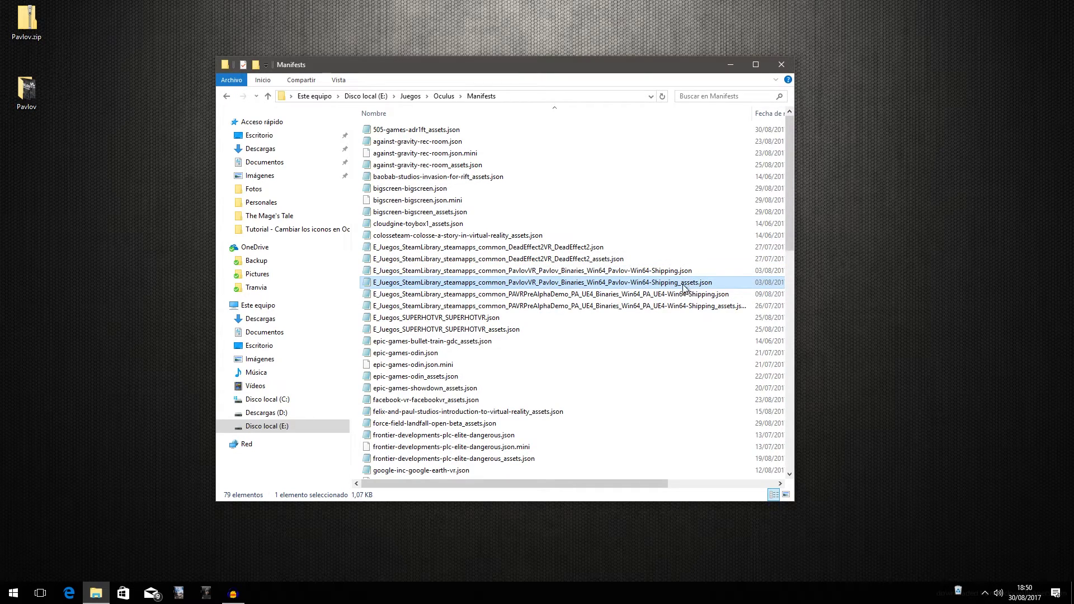
click(689, 276)
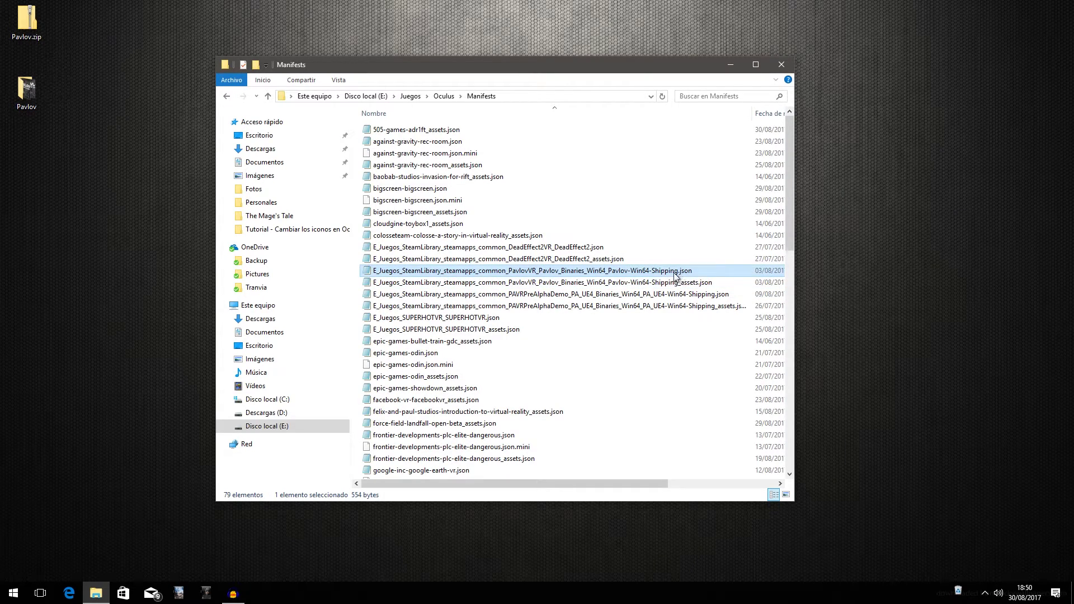
right_click(619, 274)
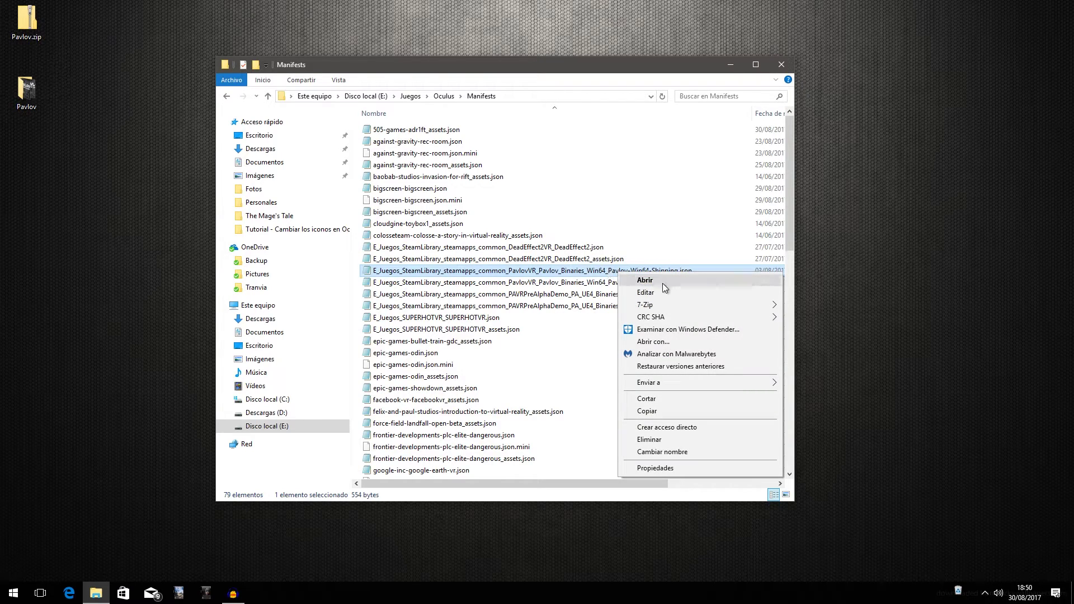
click(664, 343)
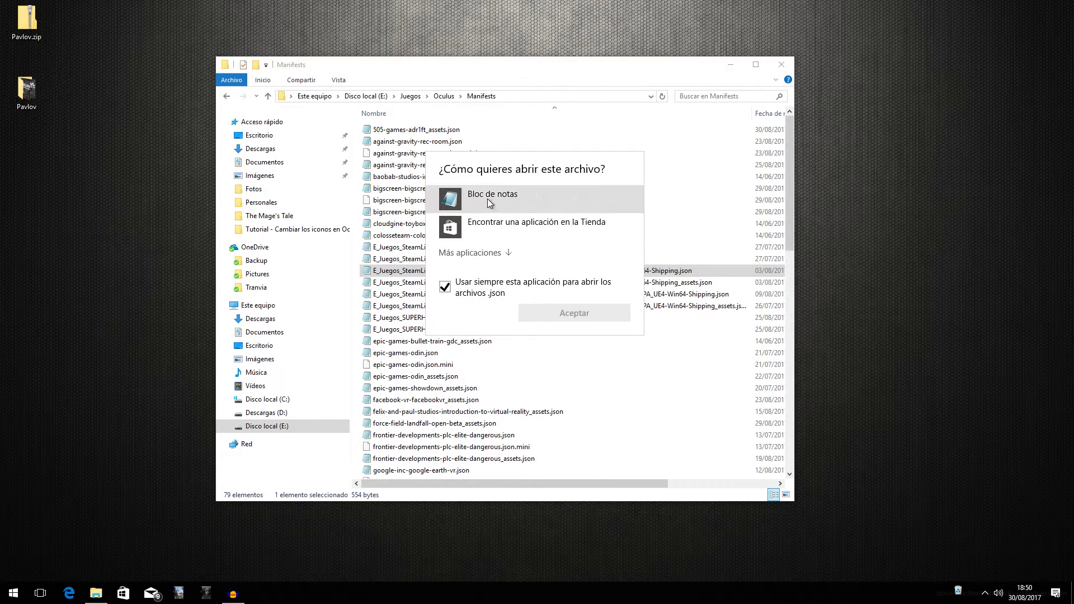
click(487, 200)
click(571, 318)
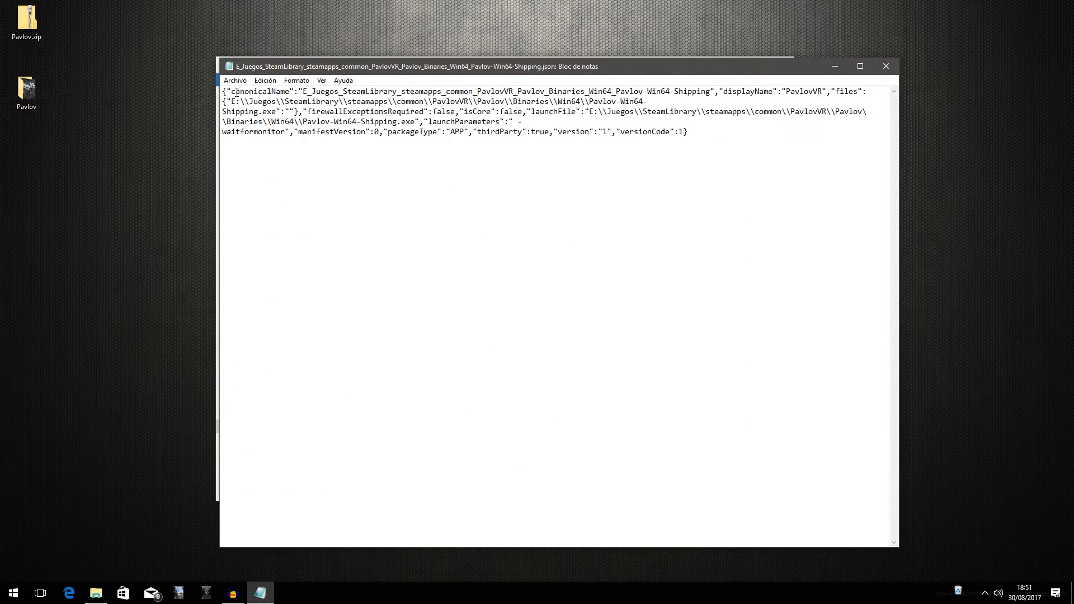
- Try appending .exe to the displayName value in the PavlovVR manifest
click(822, 92)
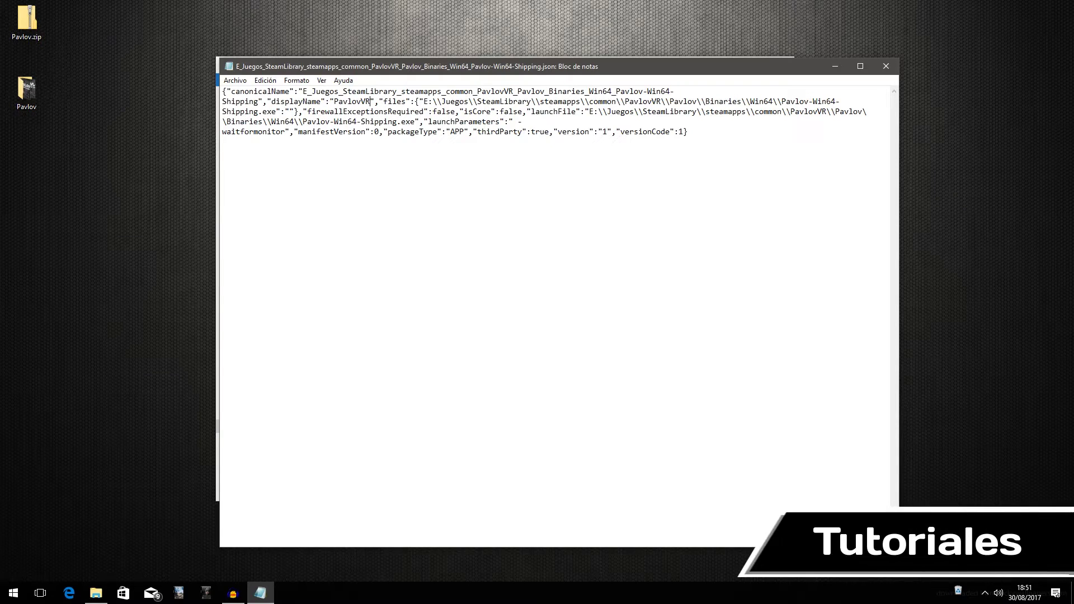
text(.exe)
key(BackSpace)
key(BackSpace)
key(BackSpace)
key(BackSpace)
- Save the PavlovVR manifest, and close the file and the Manifests folder window
click(236, 81)
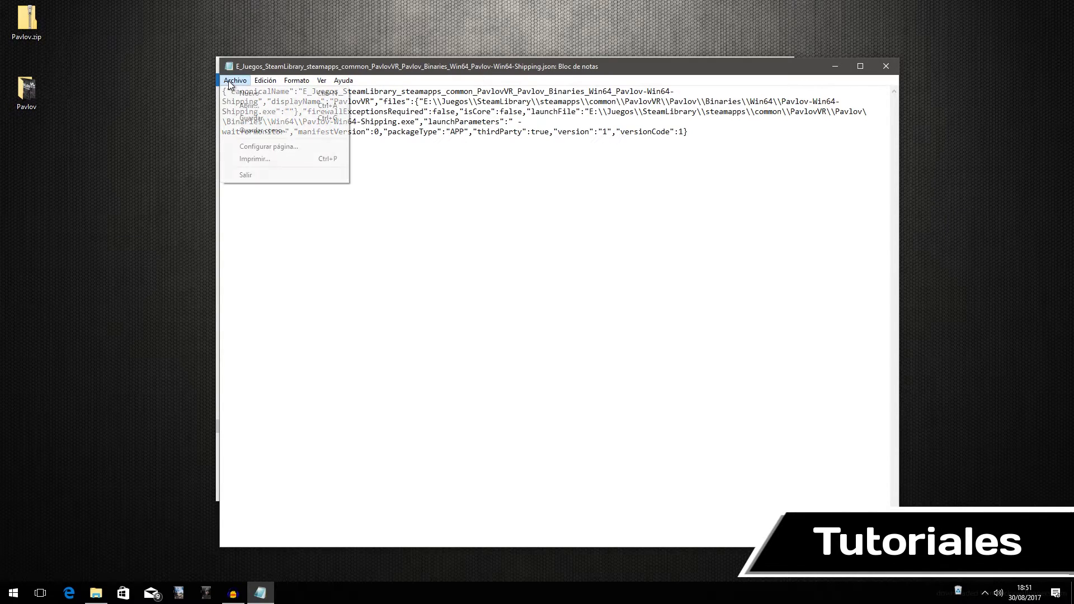
click(252, 118)
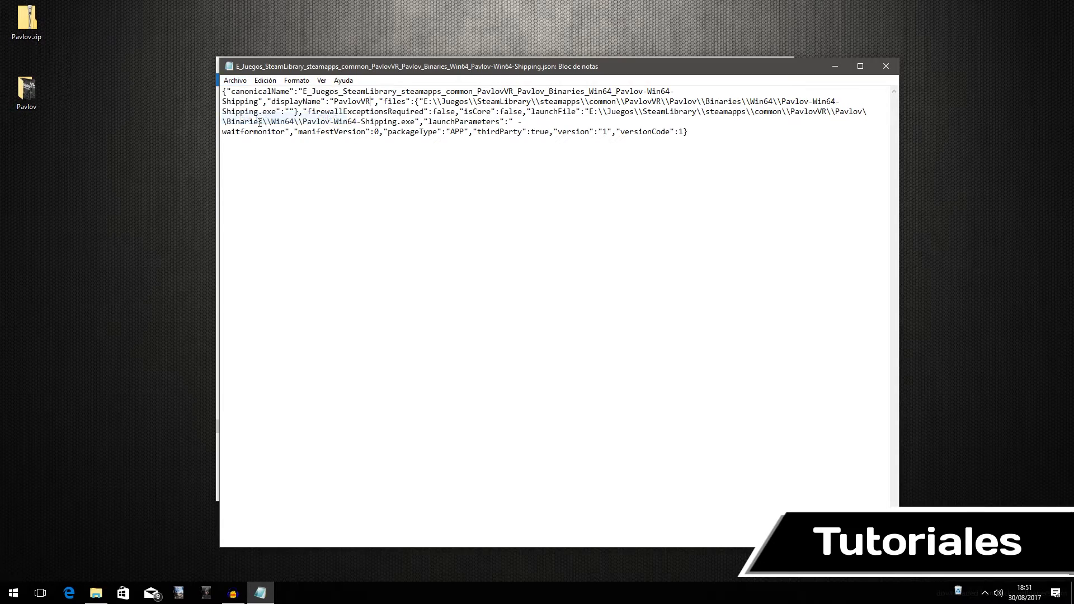
click(887, 63)
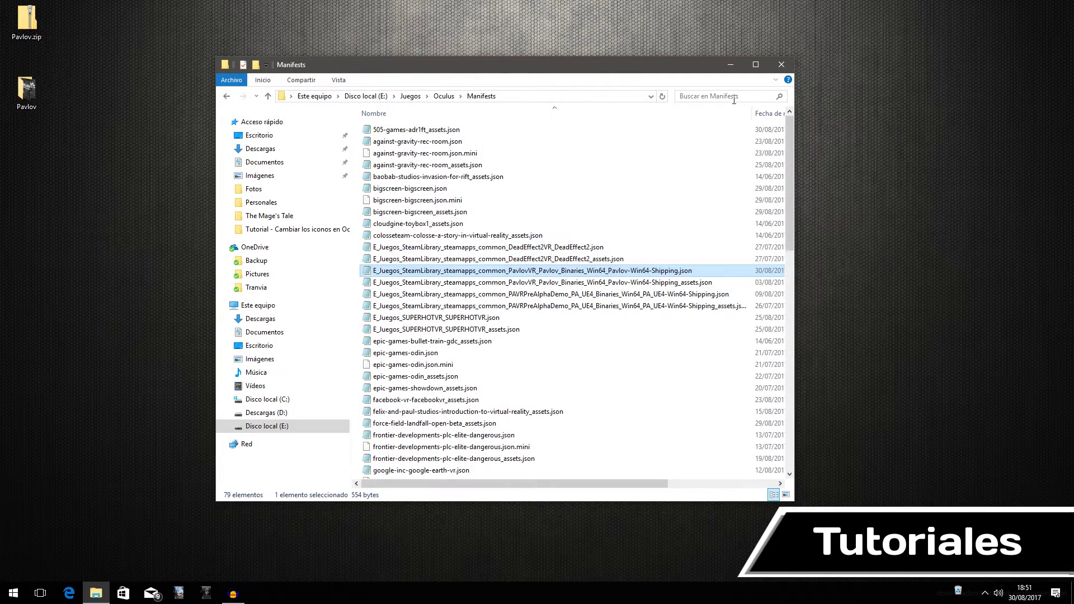
click(783, 67)
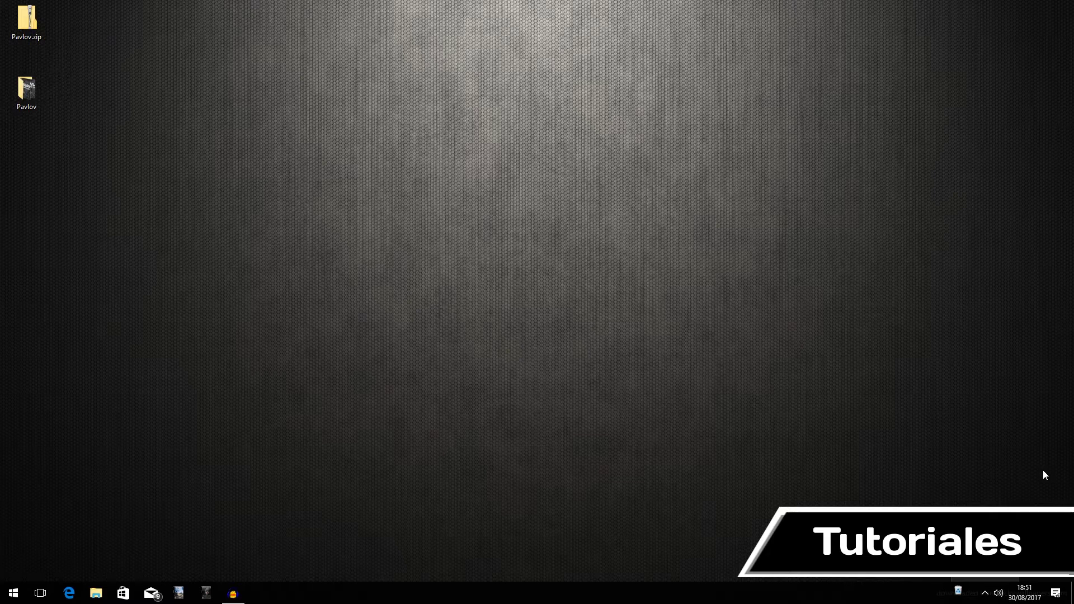
- Switch to Oculus Tray Tool, restart the Oculus service from its service and startup settings, and close the tool's window
click(987, 596)
click(1007, 581)
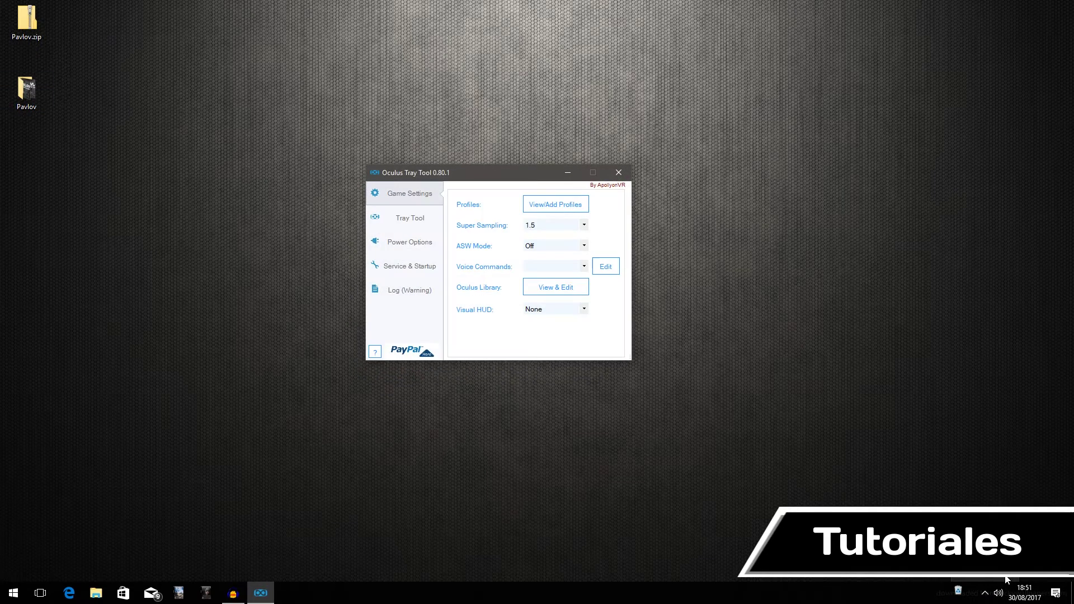
click(735, 372)
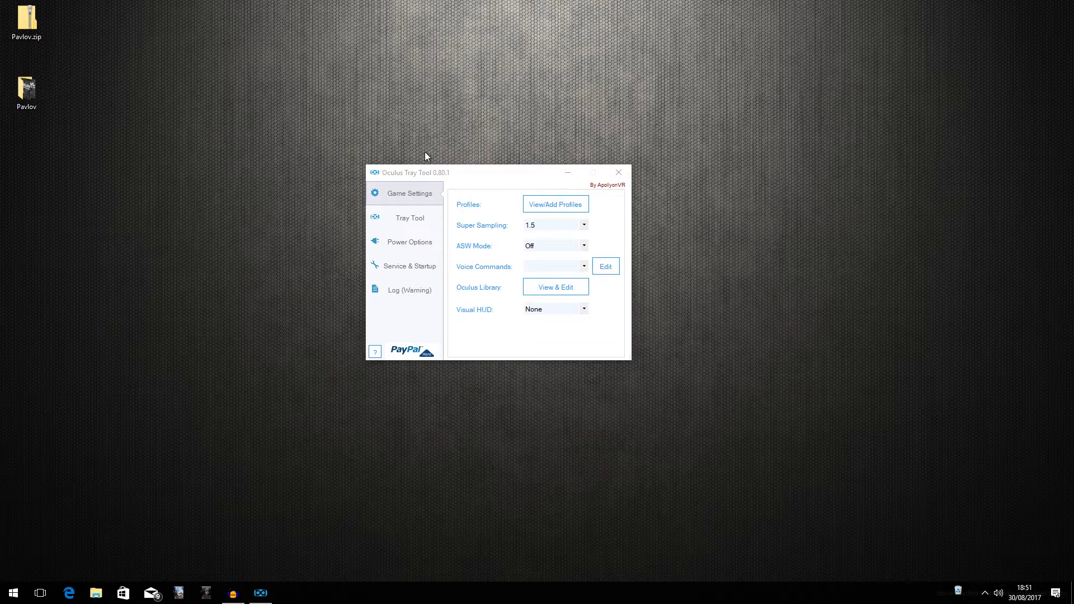
click(413, 268)
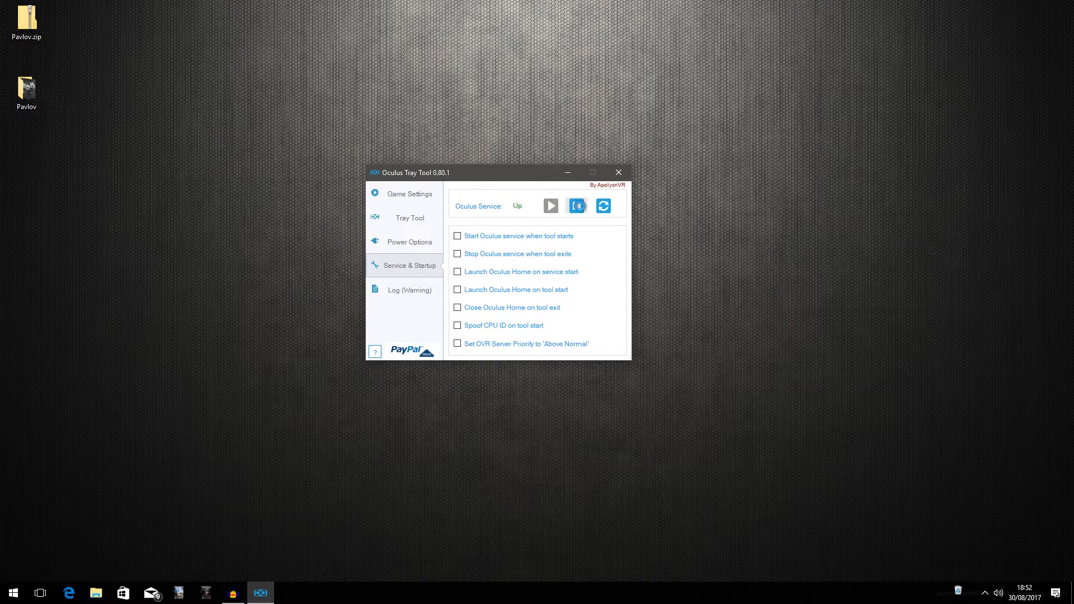
click(547, 206)
click(619, 173)
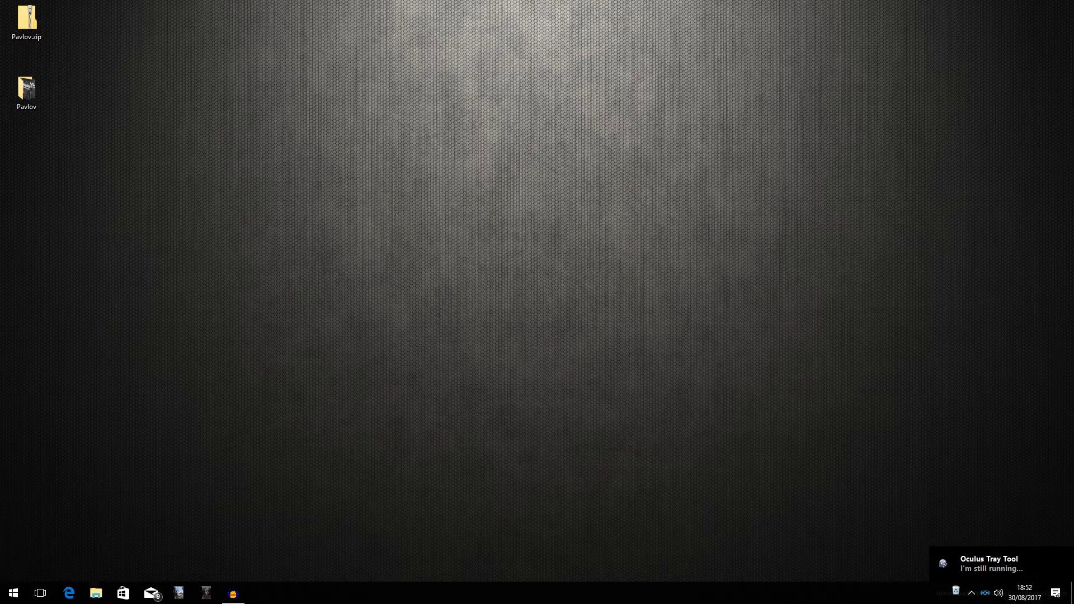
- Launch the Oculus app and open the game library
click(14, 593)
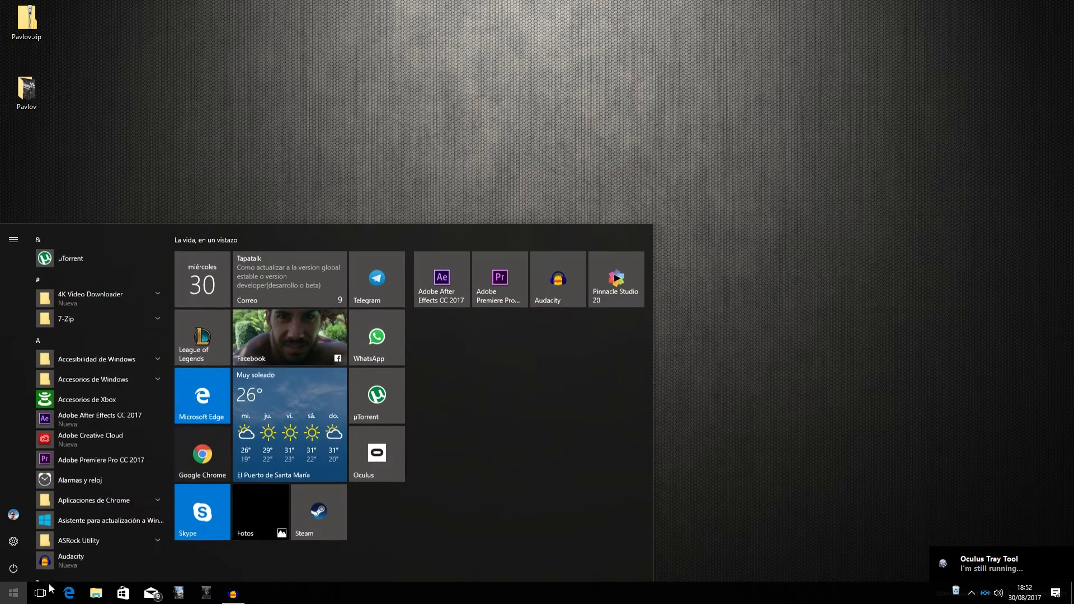
click(384, 462)
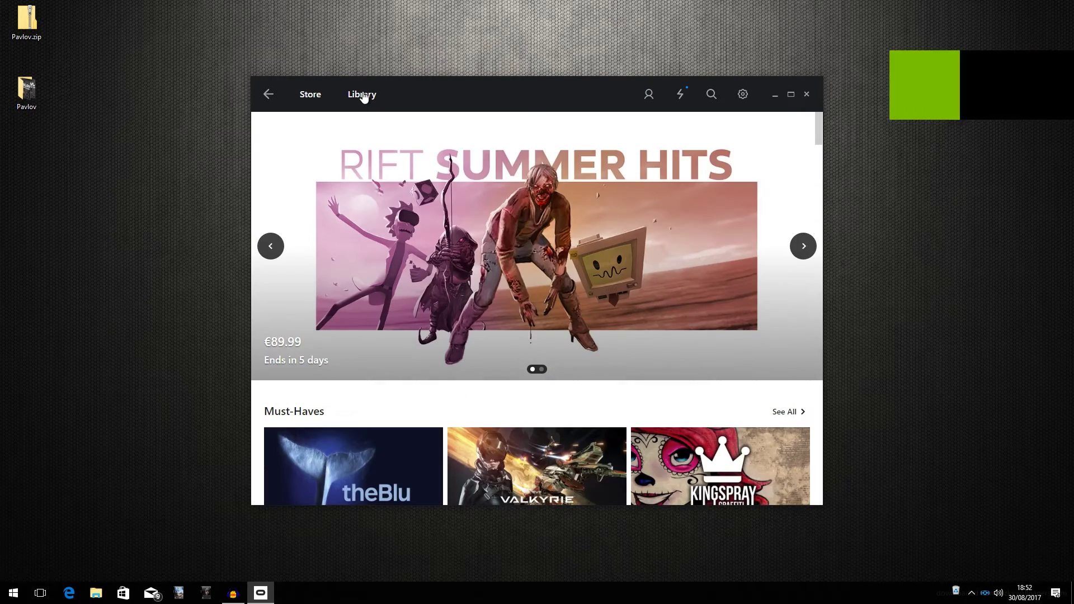
click(367, 96)
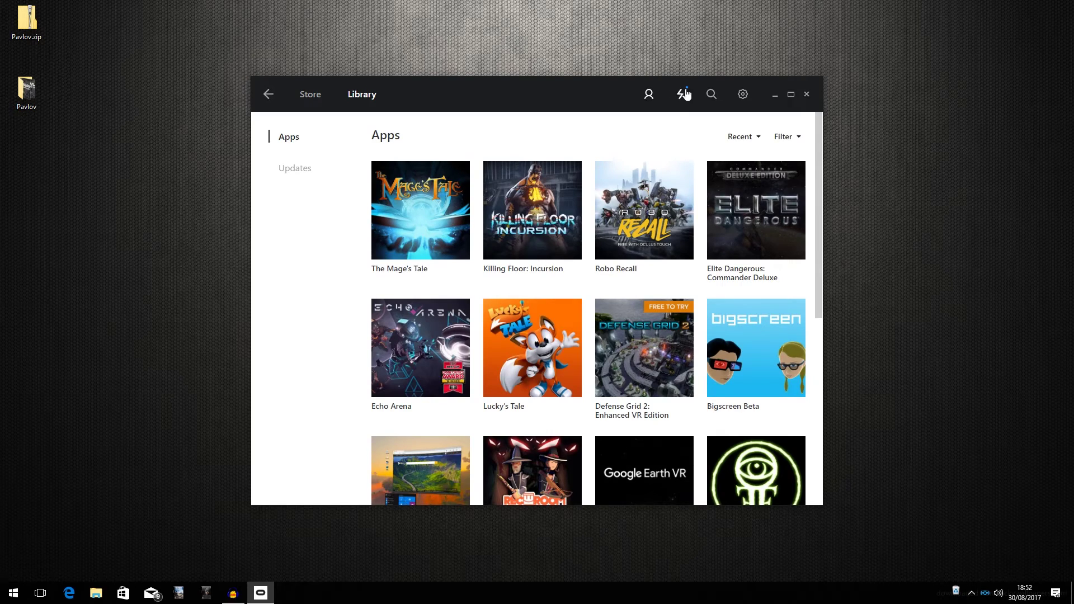
- Switch the library filter Include Unknown Sources off and back on
click(796, 138)
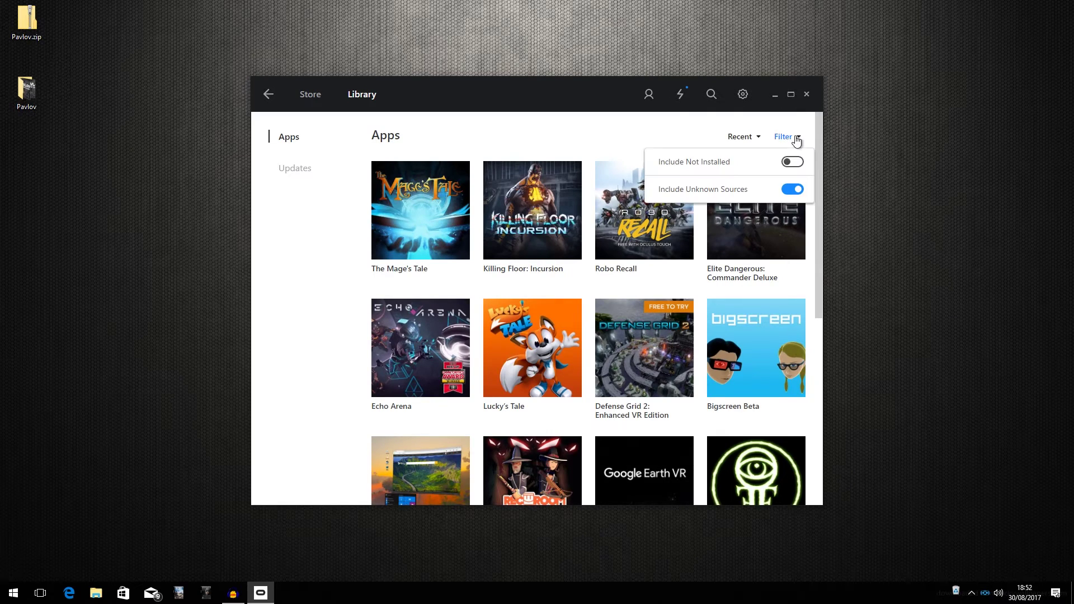
click(794, 192)
click(787, 137)
click(792, 190)
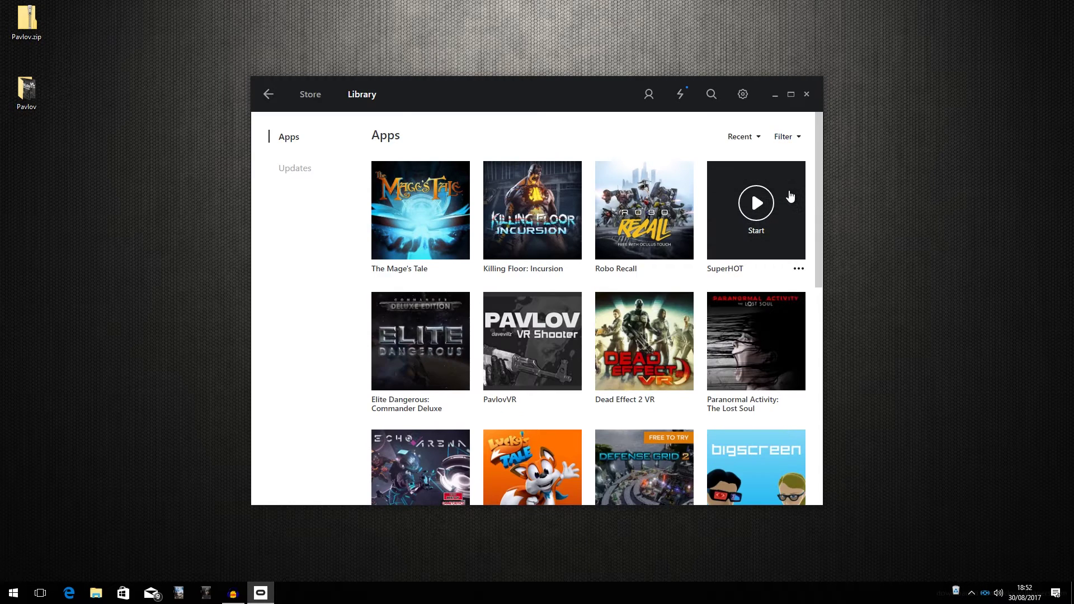
- Check the icon and title of PavlovVR in the library, and close the Oculus app
mouse_move(503, 390)
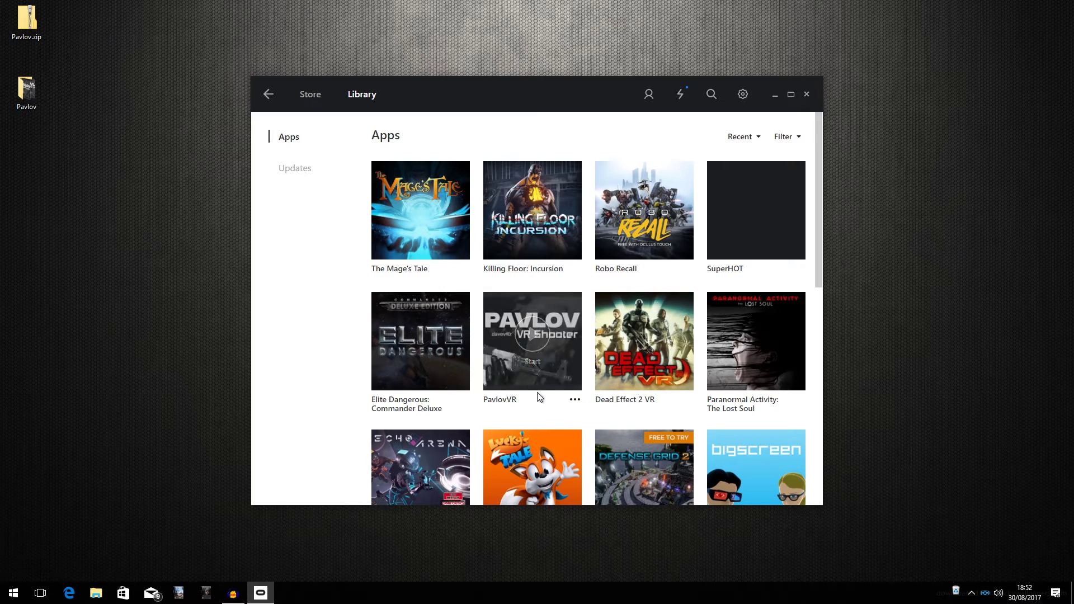
mouse_move(485, 344)
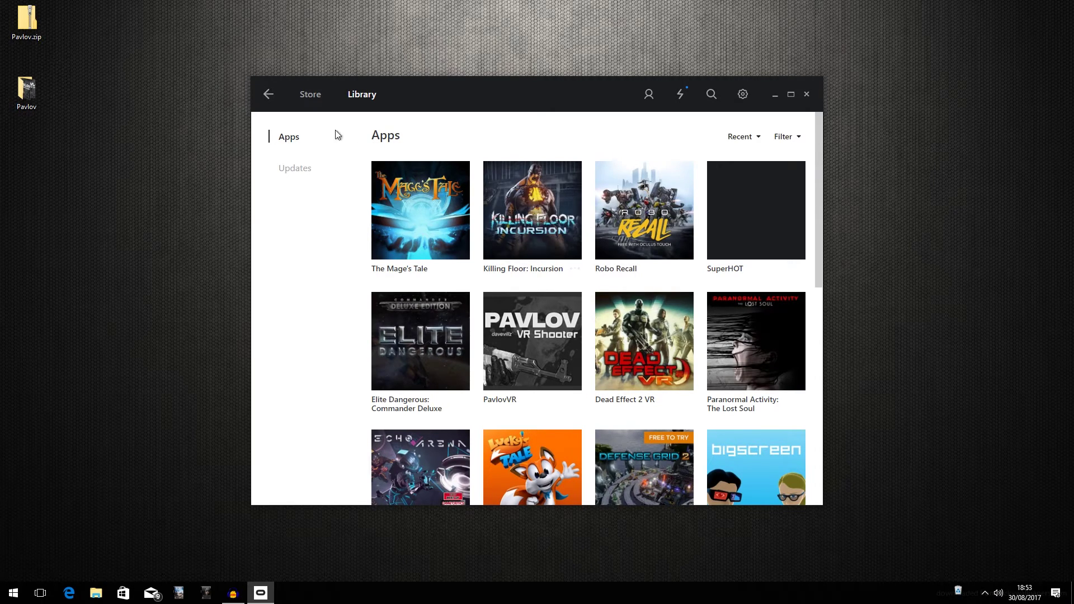
click(297, 97)
click(813, 97)
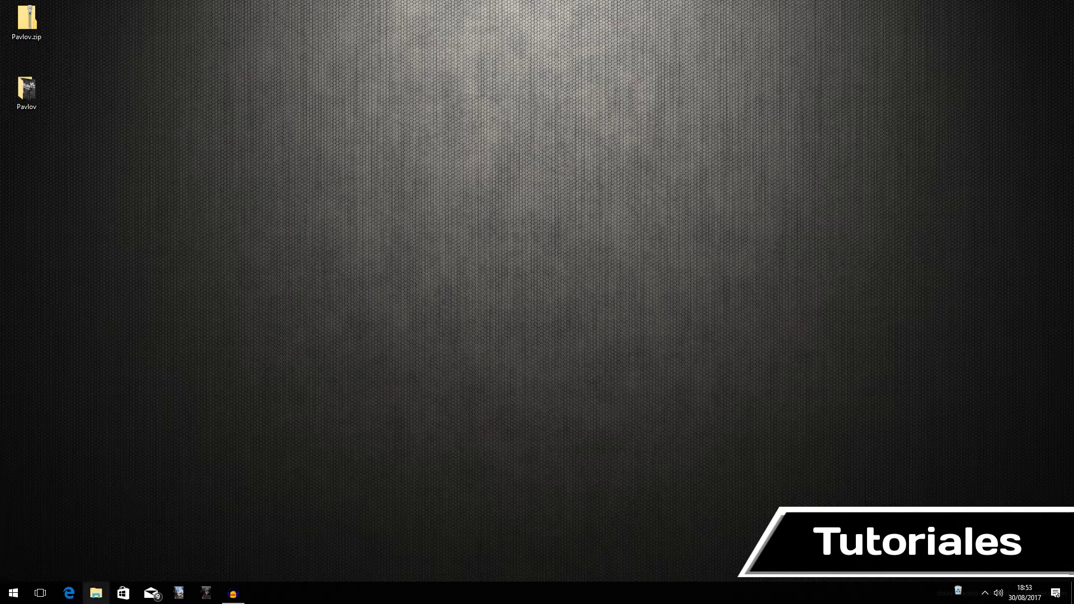
- In File Explorer, browse to E:\Juegos\Oculus\Software\StoreAssets and open the assets folder of DeadEffect2VR
click(96, 593)
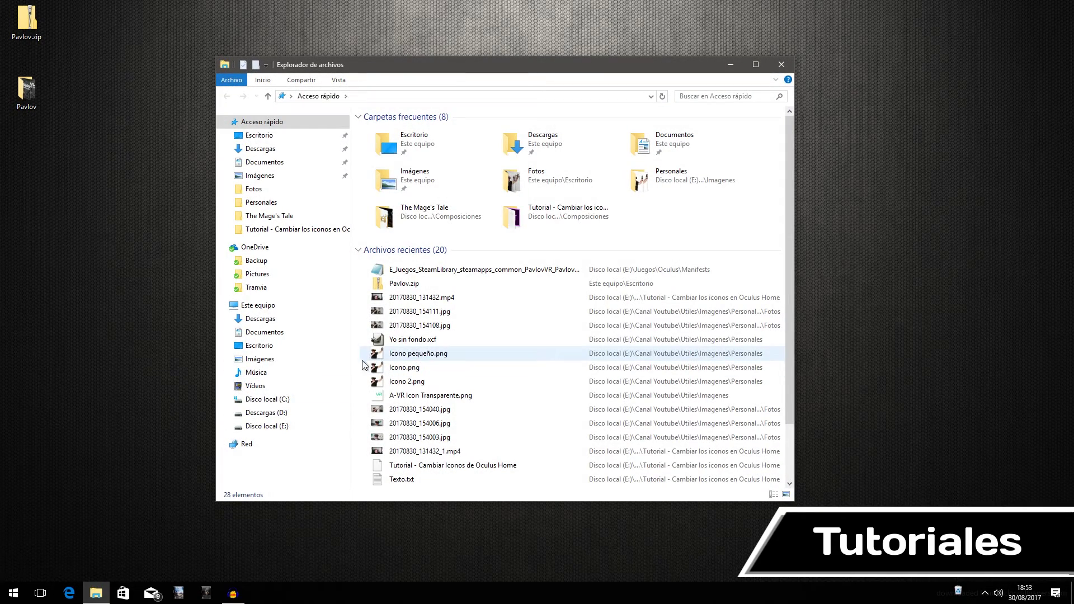
click(267, 426)
double_click(452, 140)
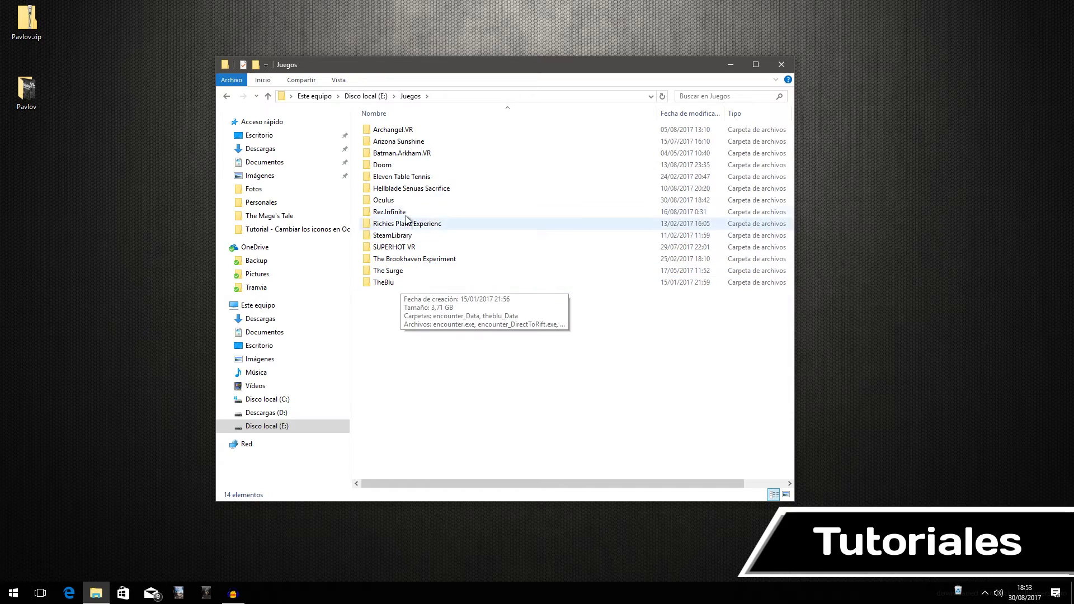
double_click(385, 200)
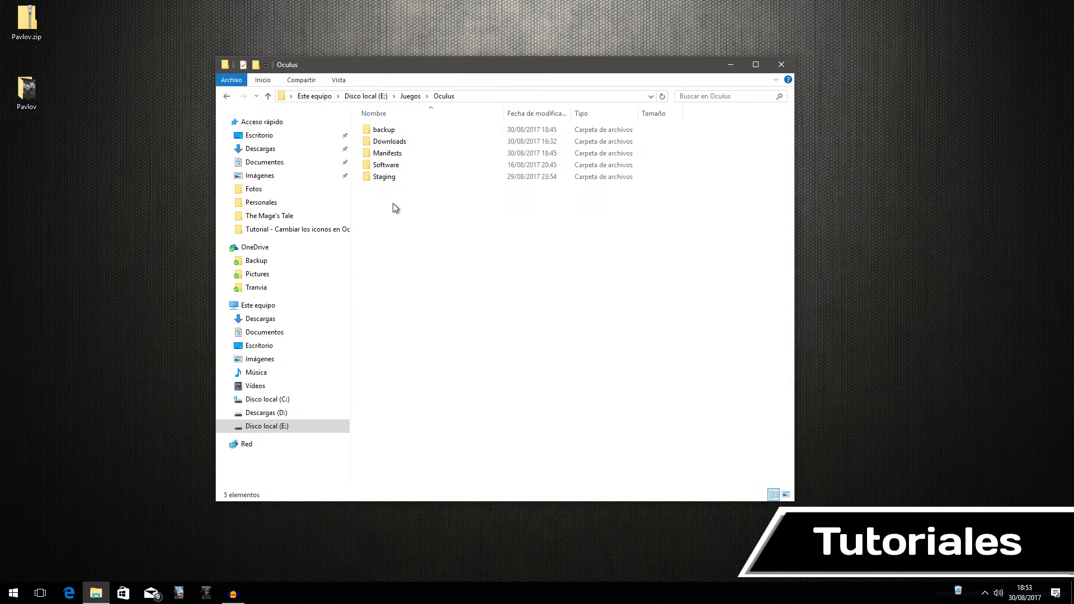
click(396, 169)
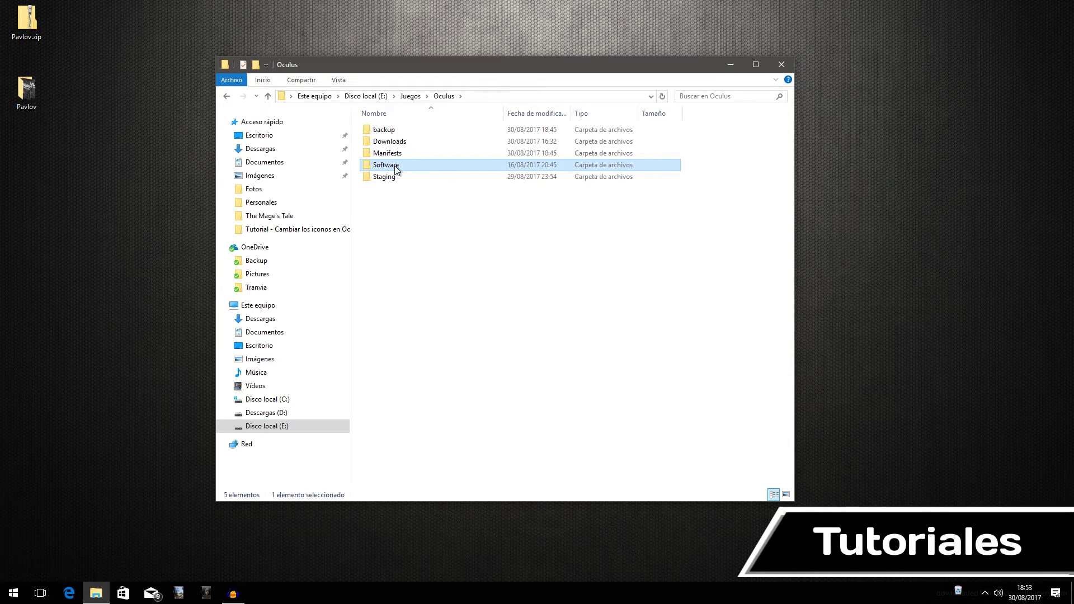
double_click(395, 169)
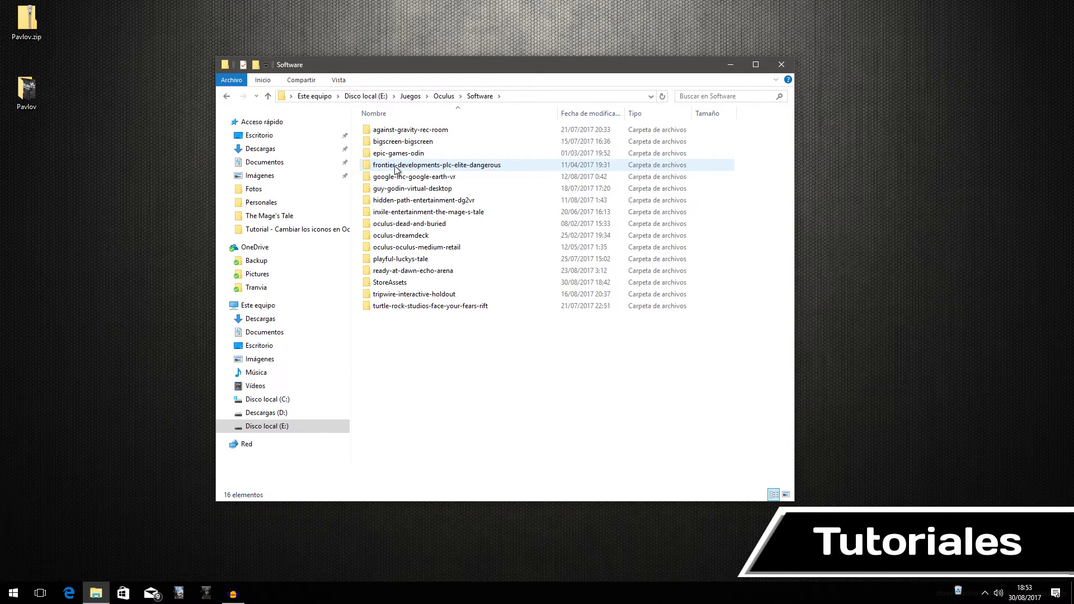
double_click(391, 283)
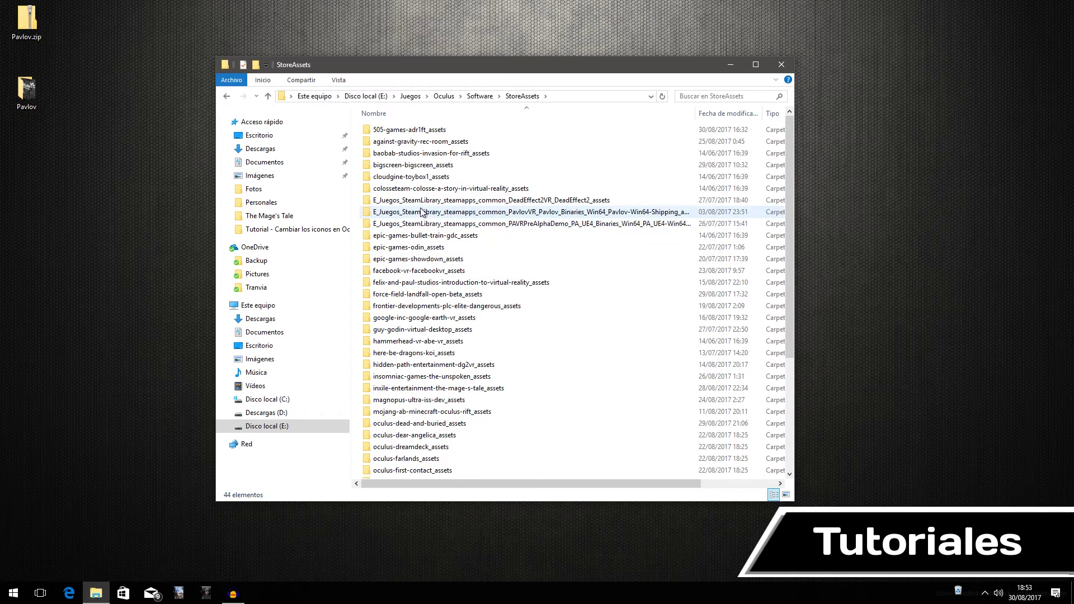
double_click(514, 200)
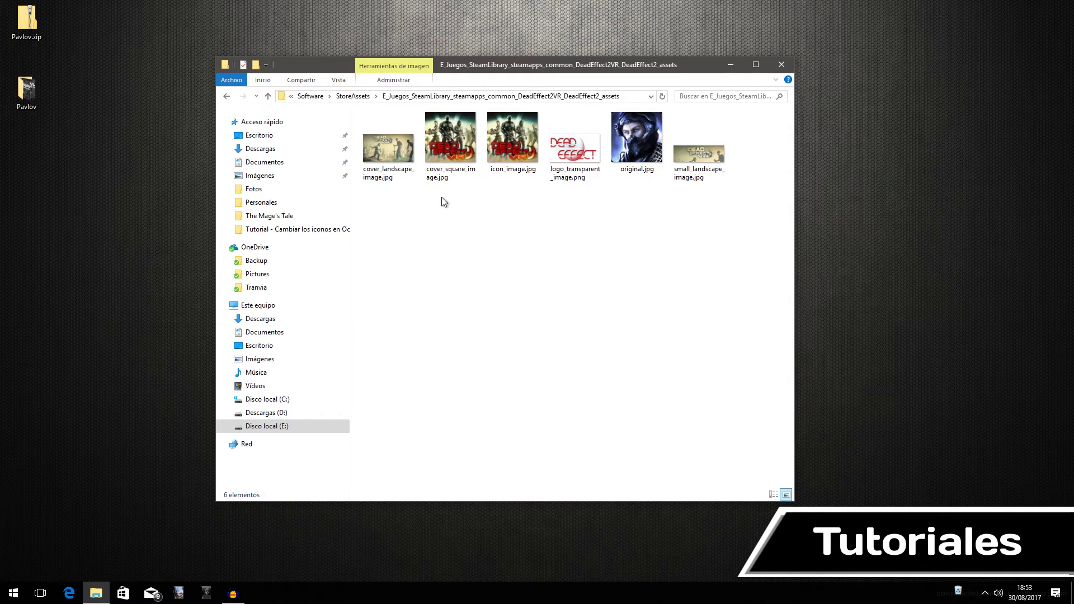
- Open cover_landscape_image.jpg in Paint to check its pixel dimensions, and close both Paint and the folder window
click(376, 156)
right_click(376, 157)
click(423, 214)
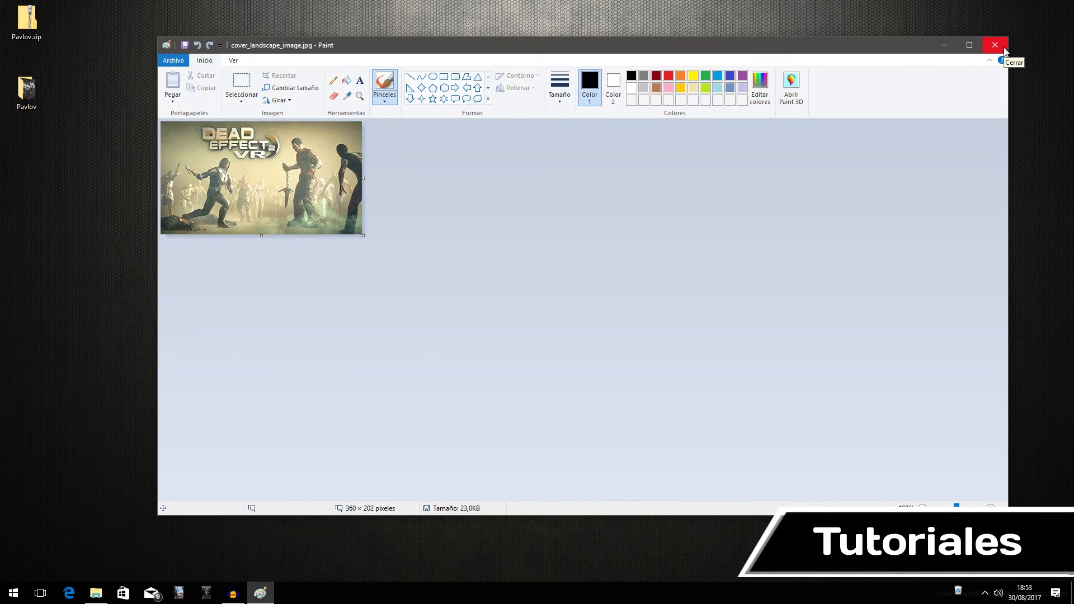
click(1005, 50)
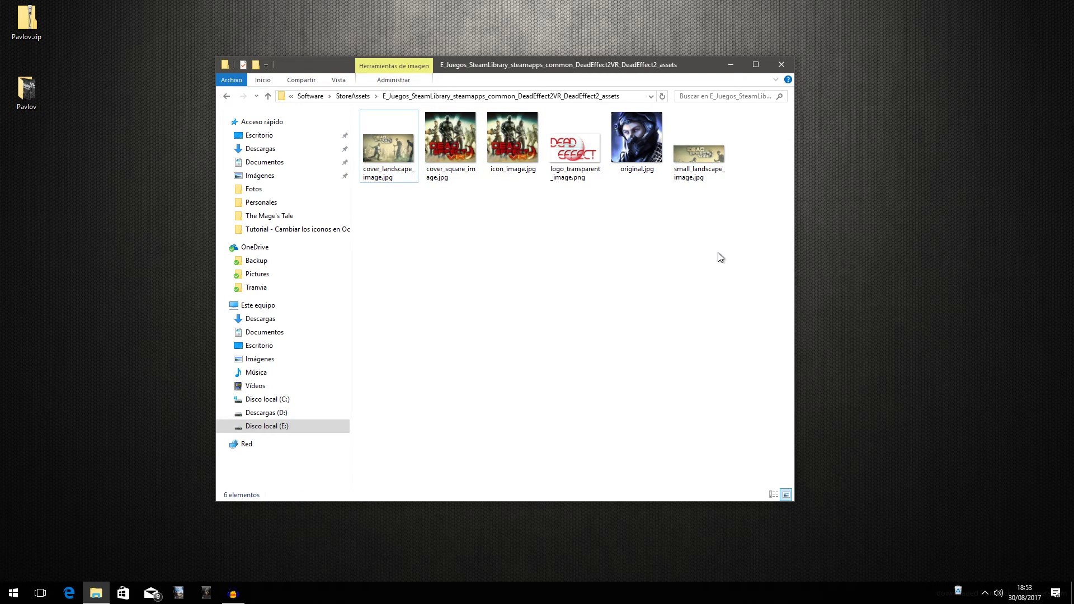
click(778, 65)
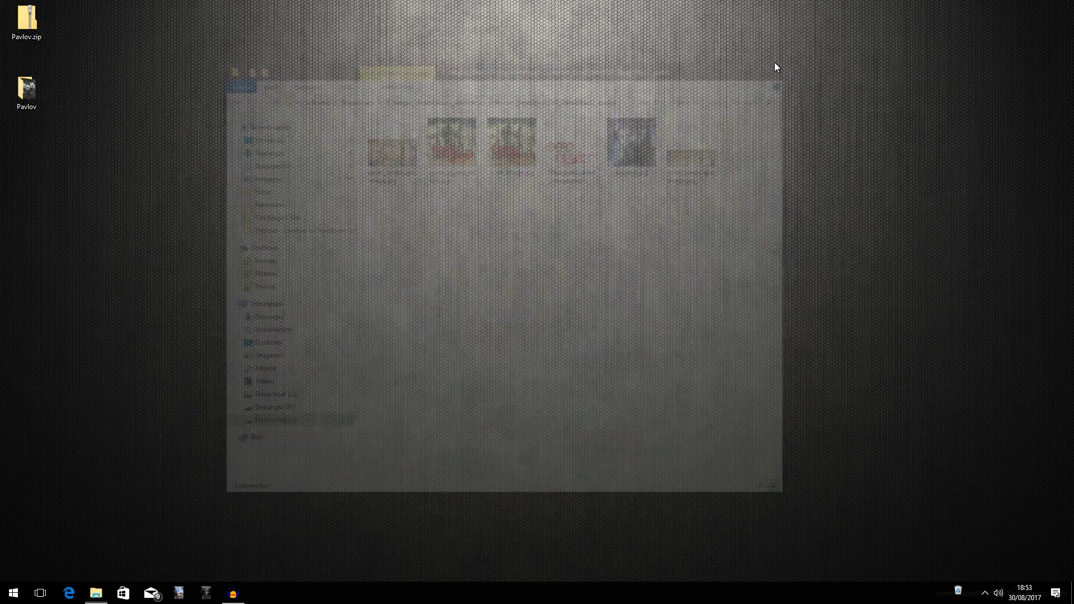